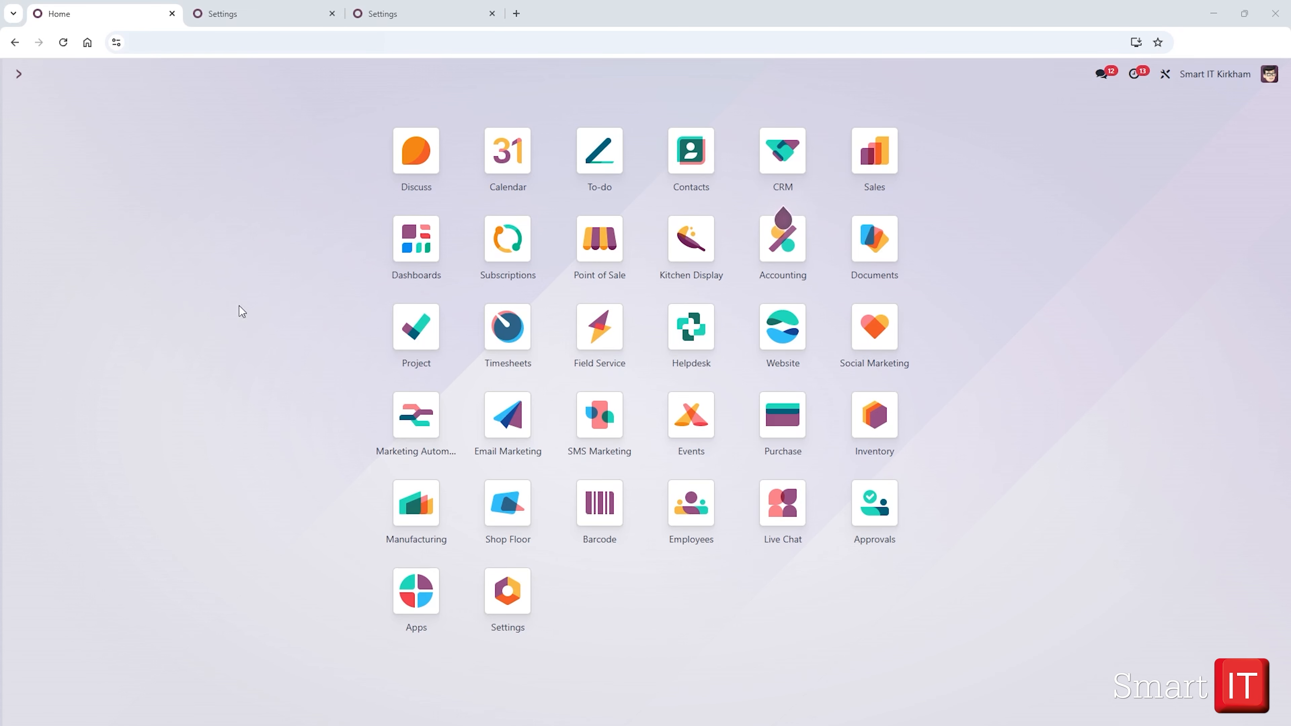
Step: Open the Tax Return report in Accounting and look over its additional export and connection actions
click(793, 244)
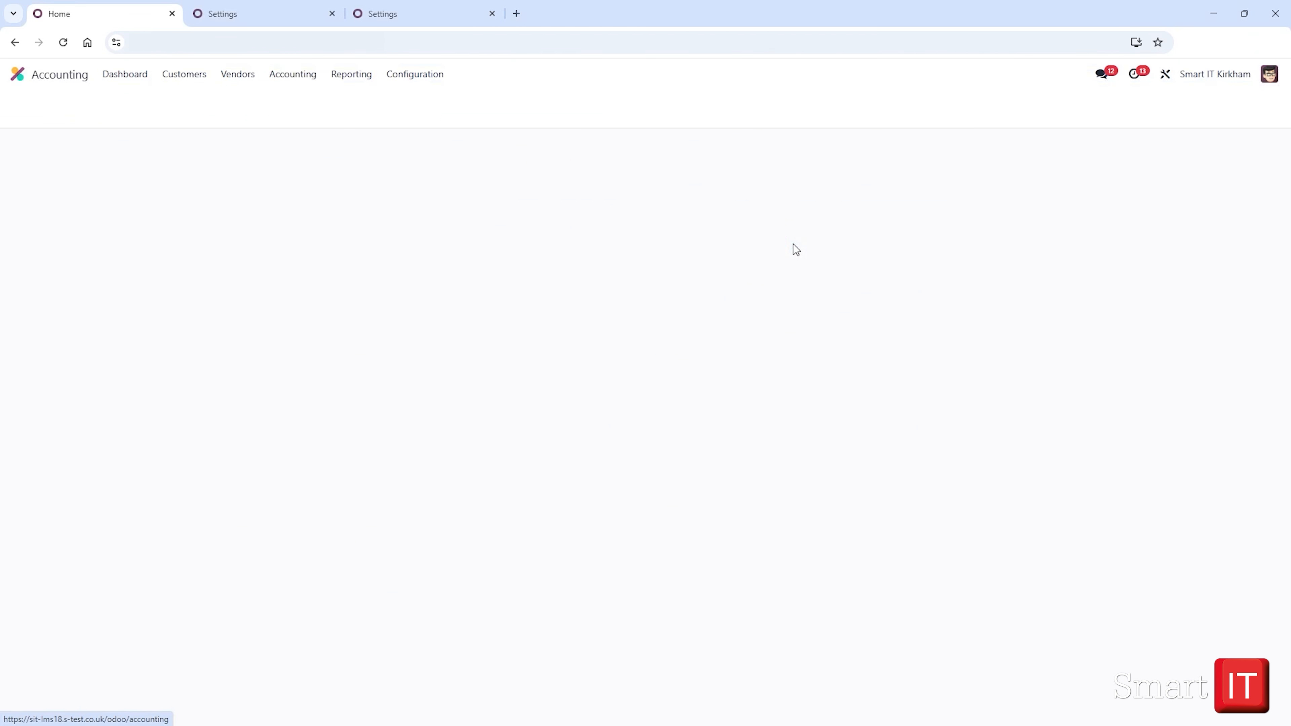
click(338, 73)
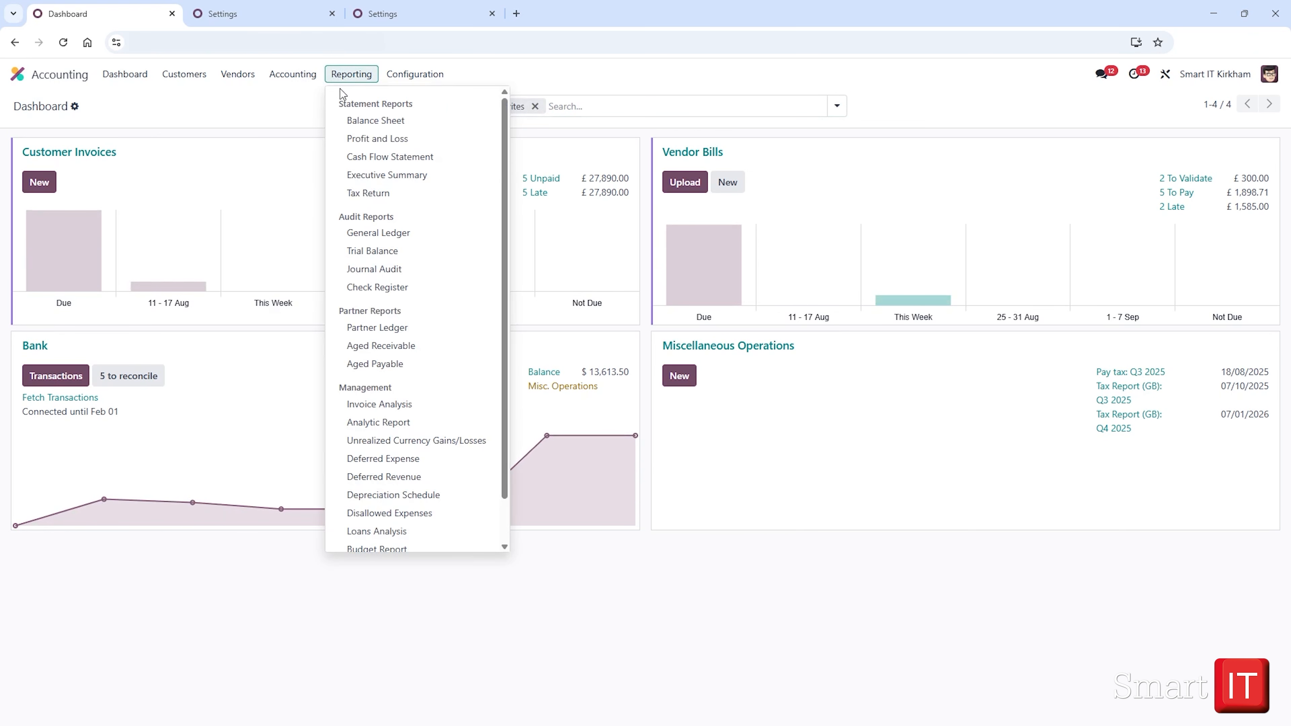
click(409, 200)
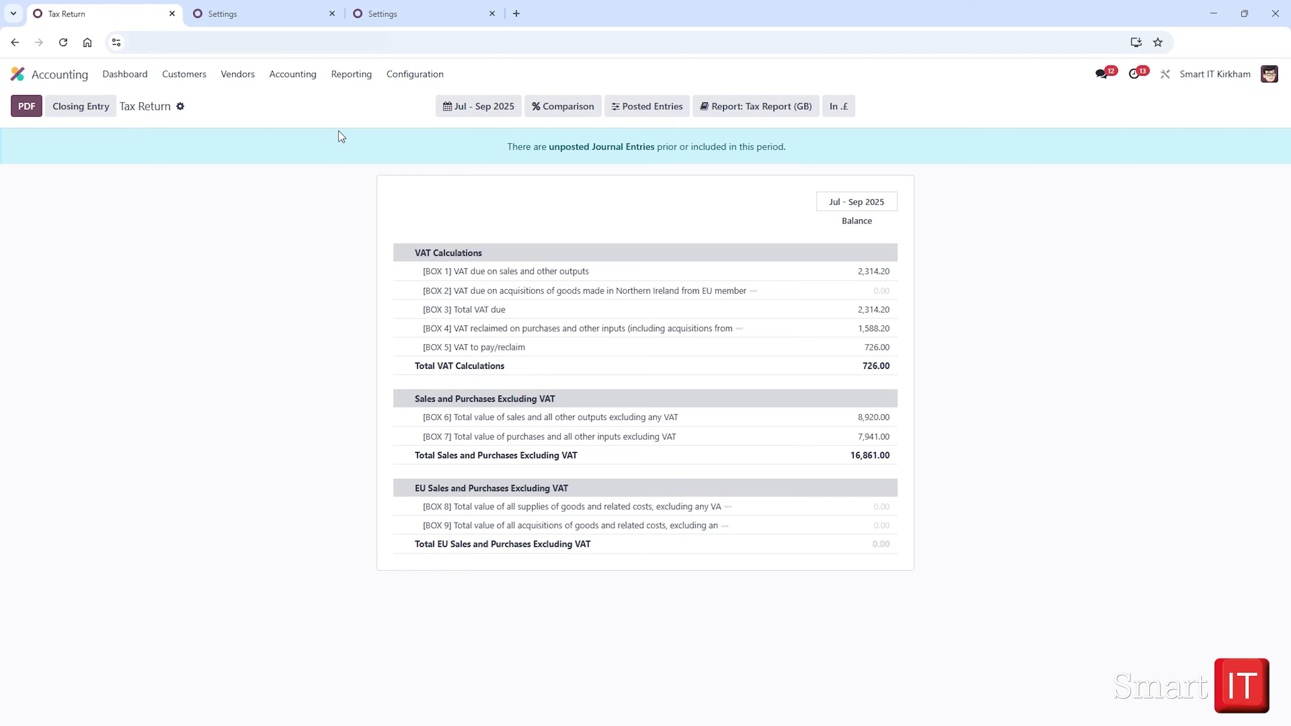
click(180, 107)
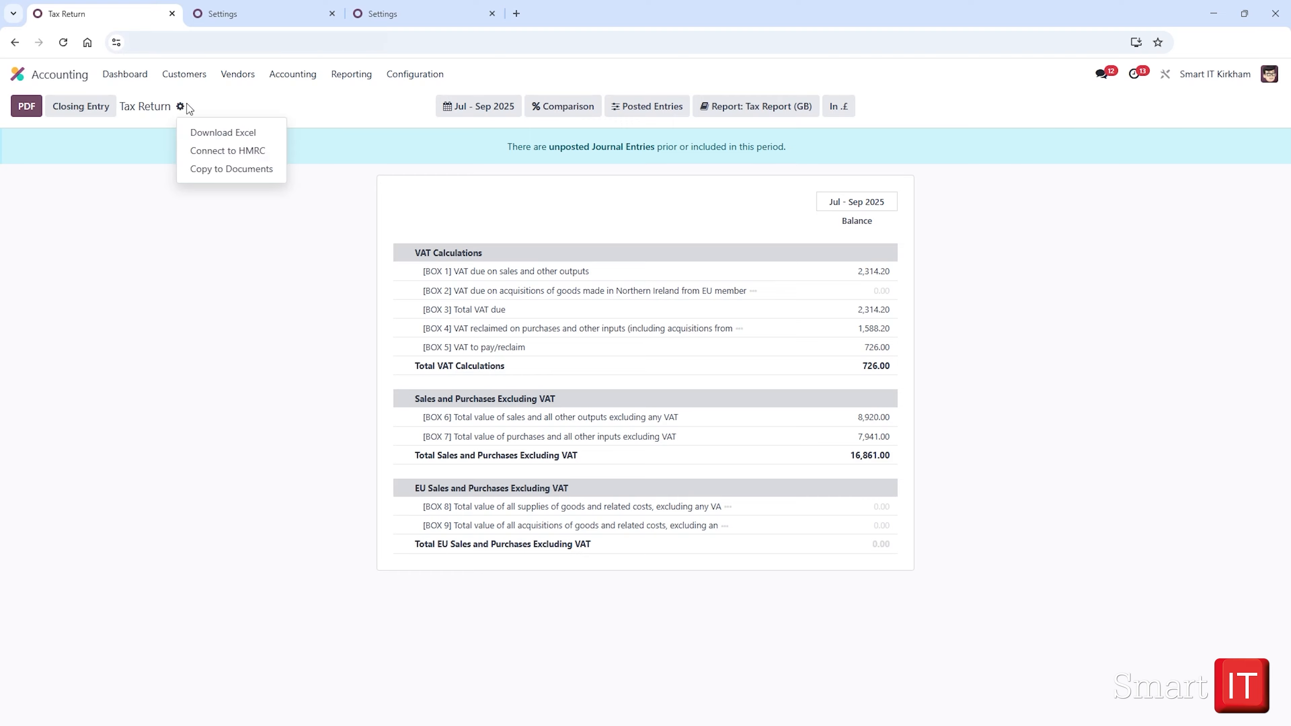
click(250, 100)
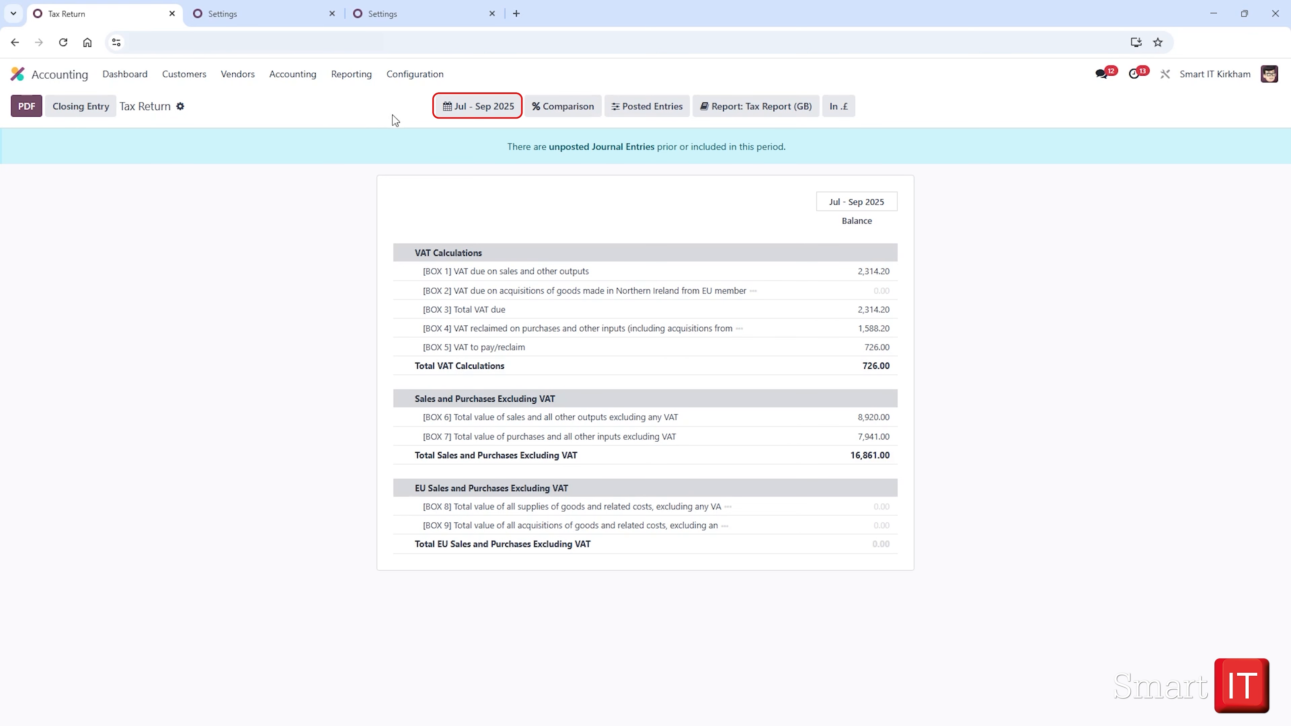
Step: Change the tax return's reporting period to the single month of August 2025
click(470, 112)
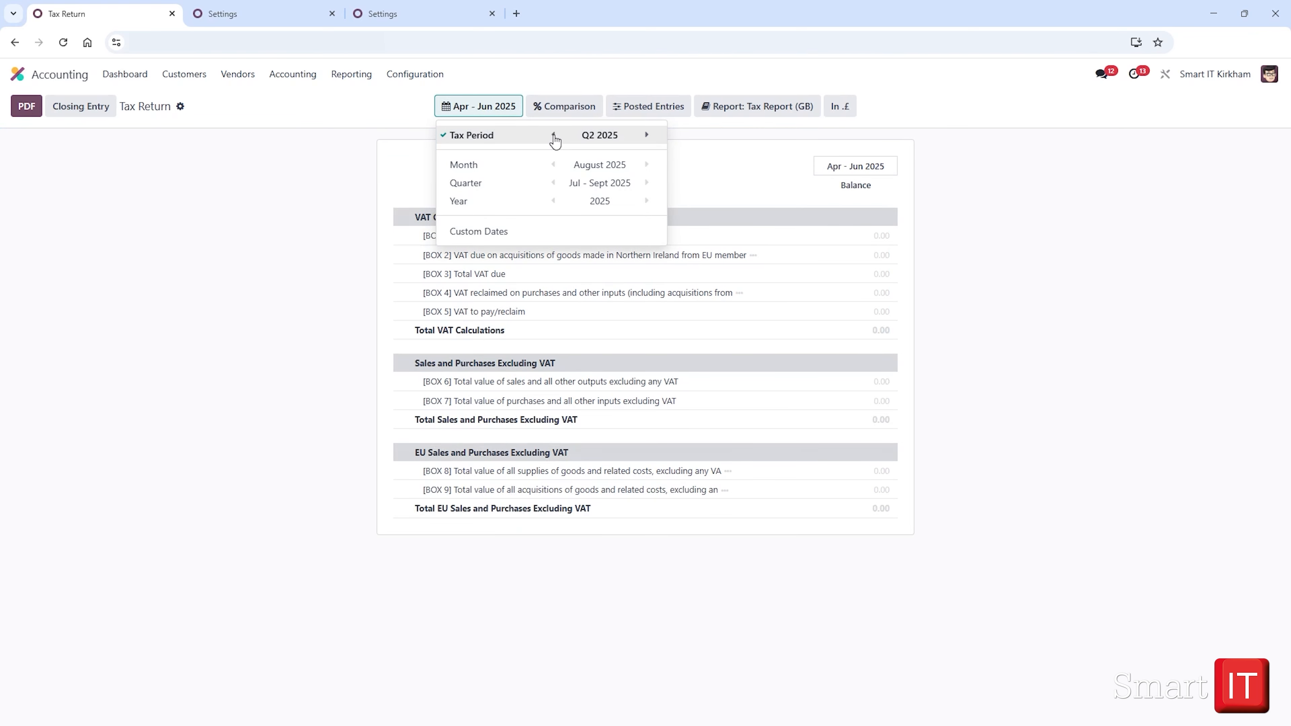
click(554, 164)
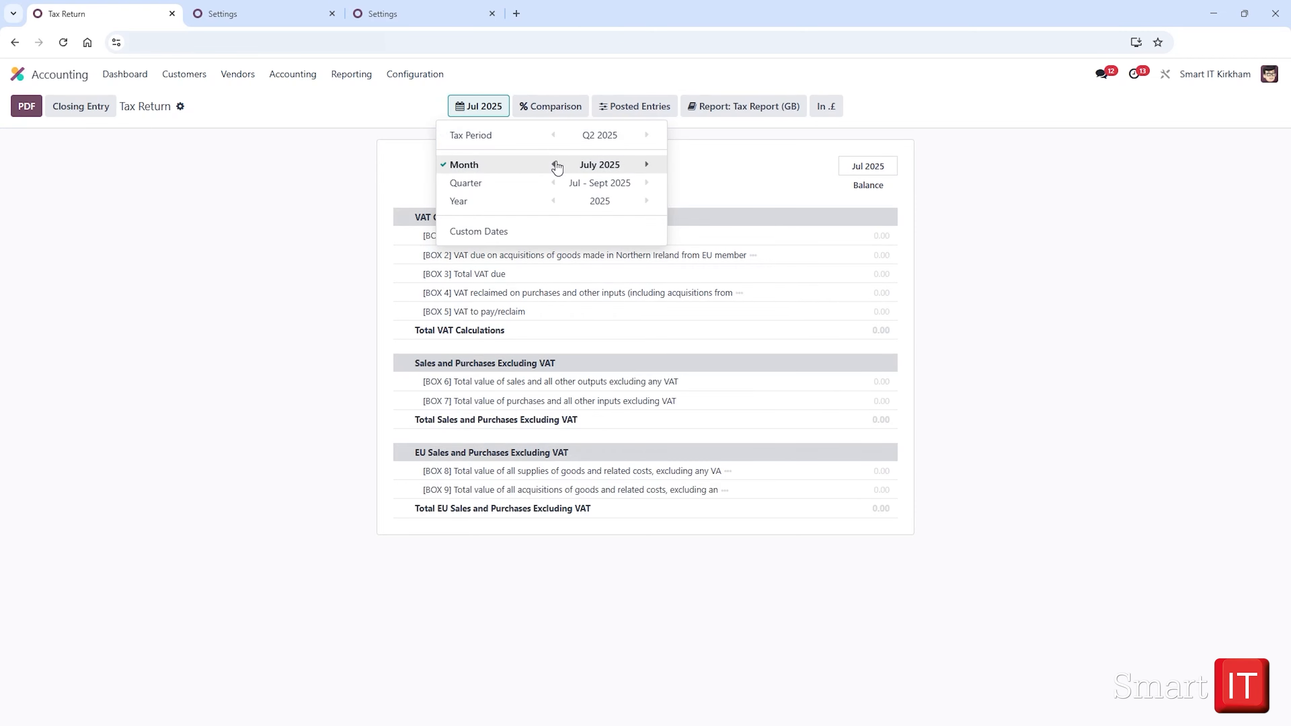
click(648, 165)
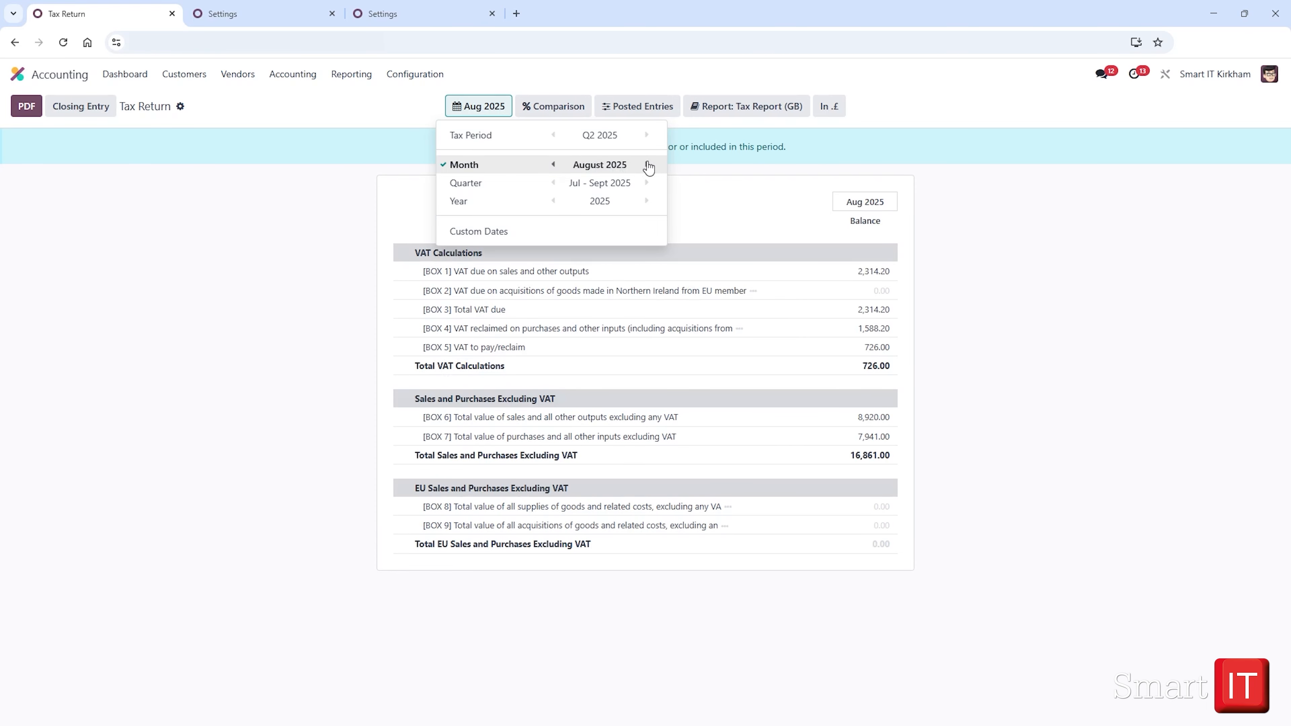
click(289, 196)
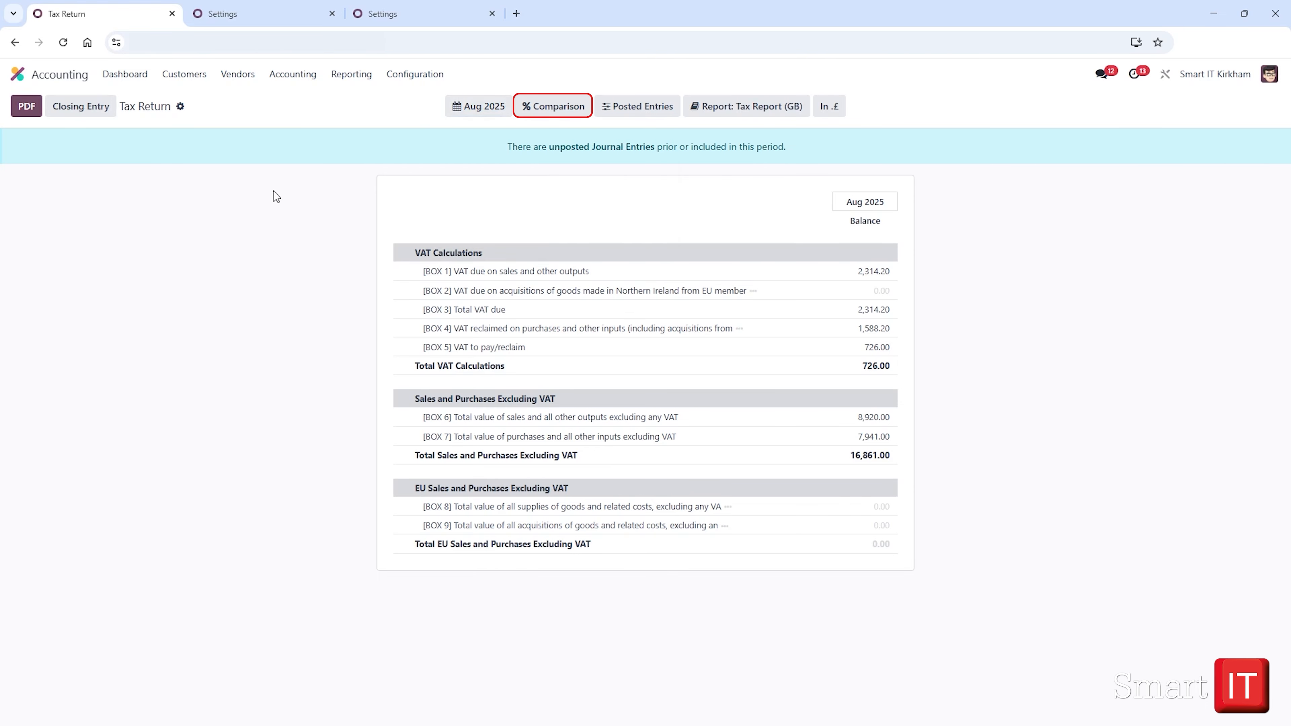
Step: Compare the tax return with the same period last year
click(539, 108)
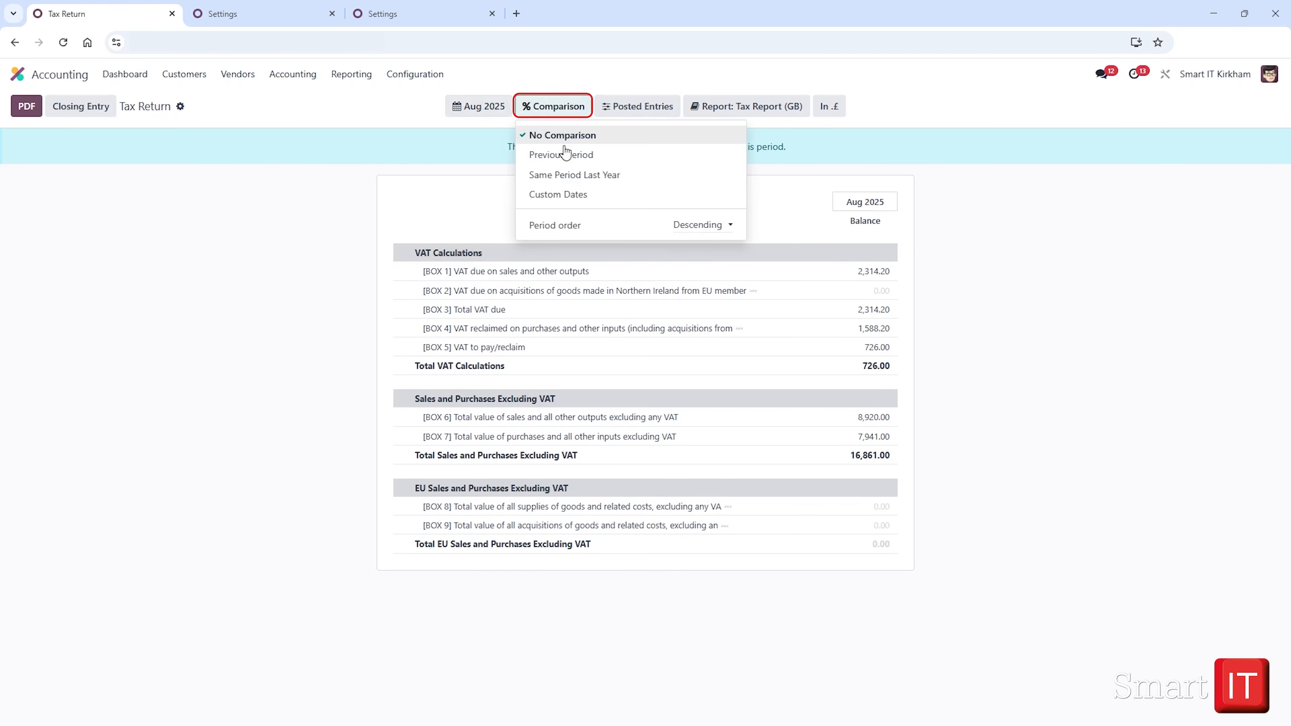
click(578, 175)
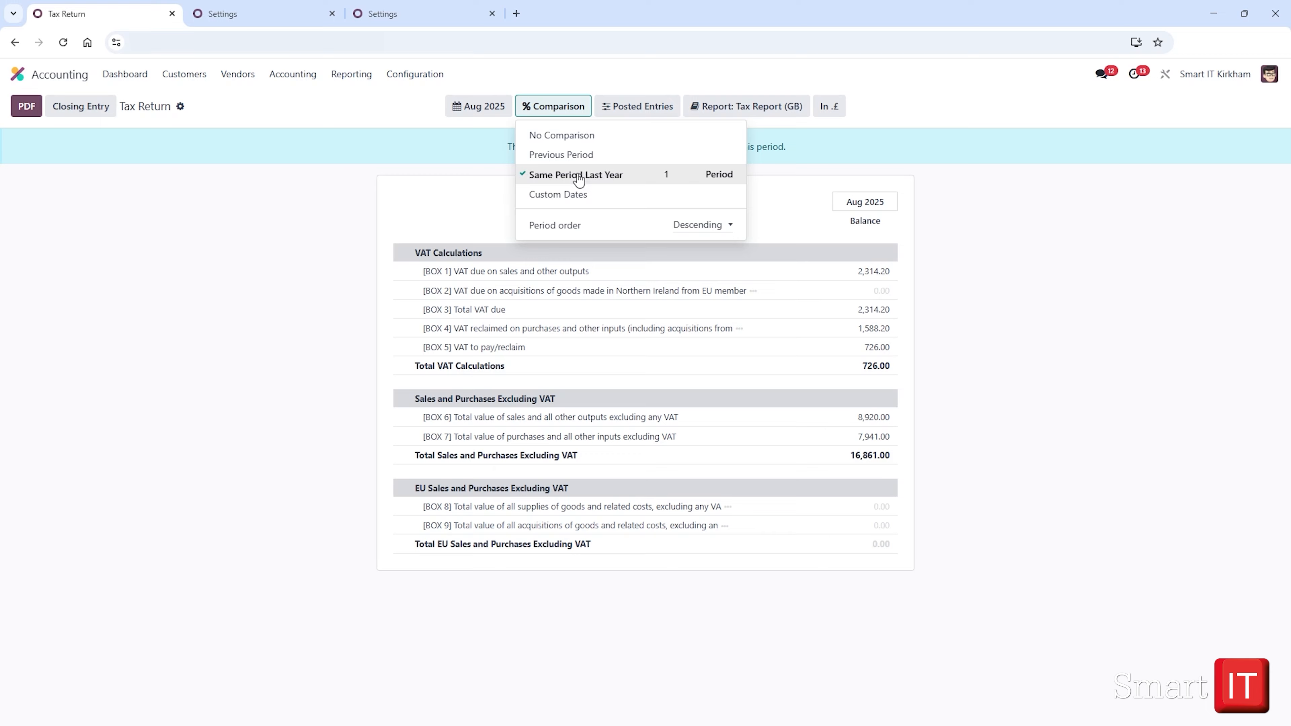
click(191, 246)
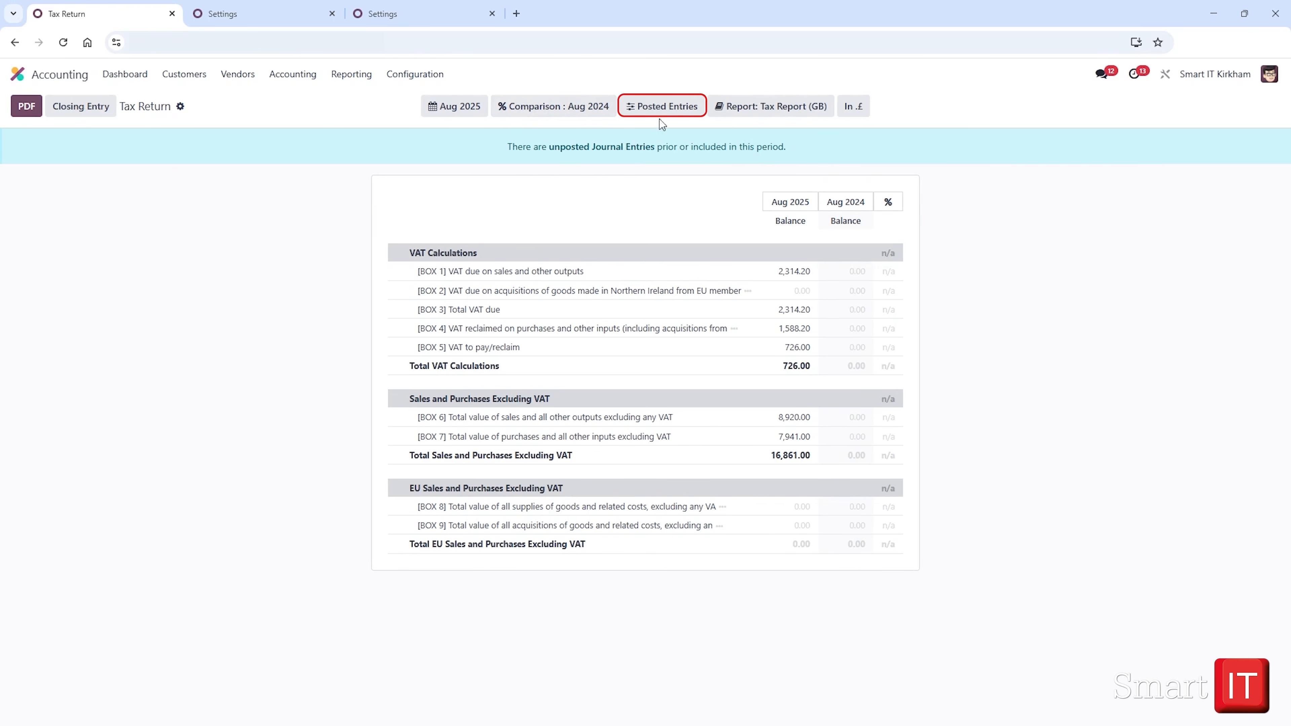
Step: Review the tax return's entry filter options and the available report variants
click(673, 115)
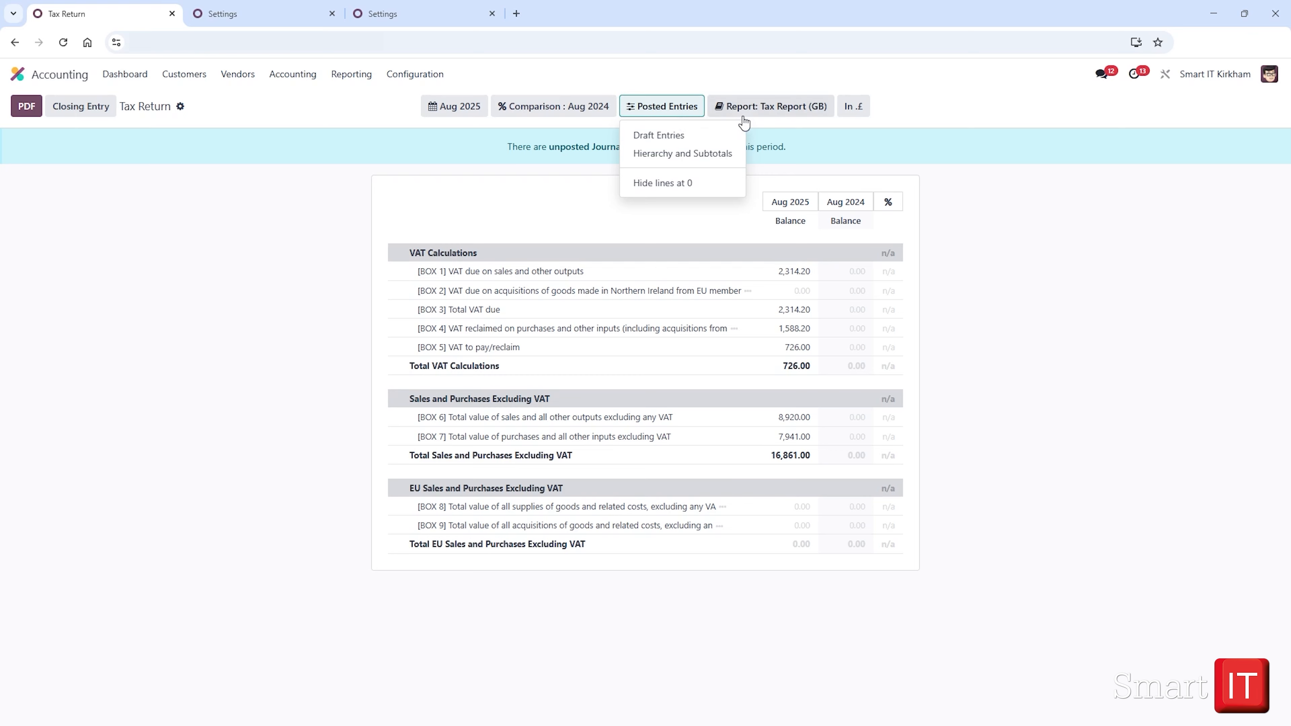
click(758, 121)
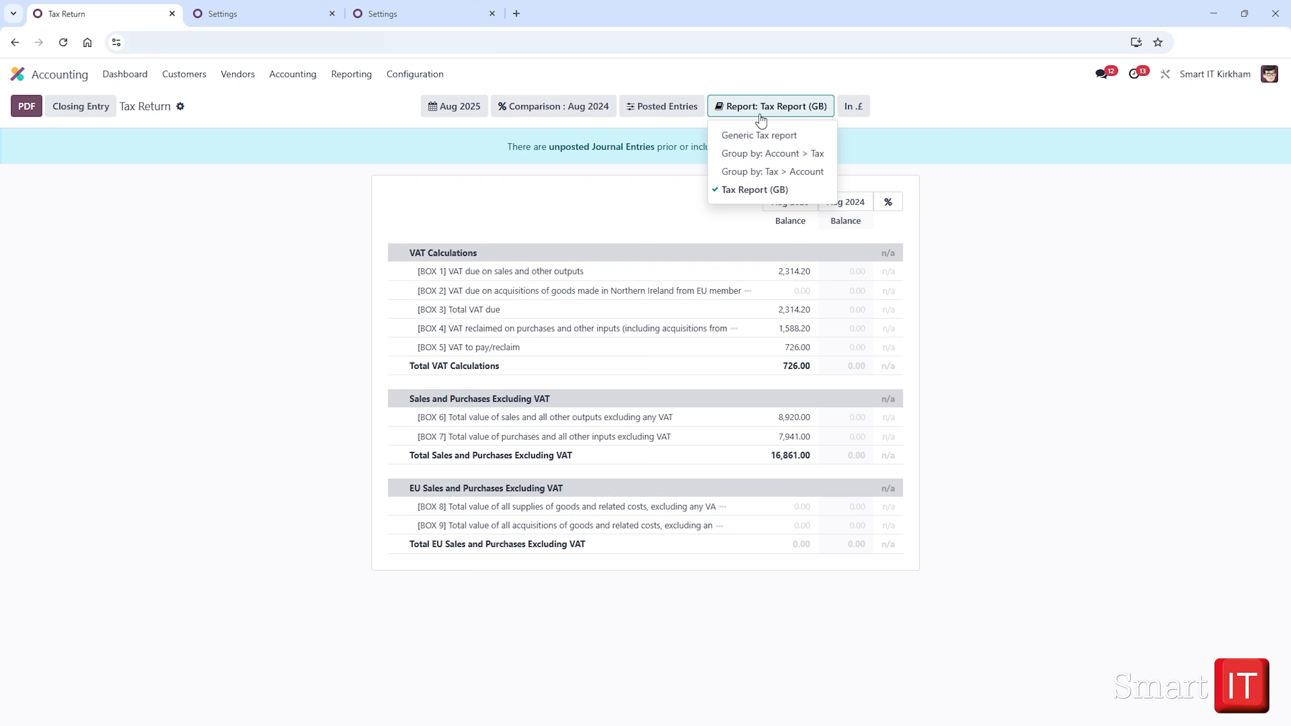
click(741, 69)
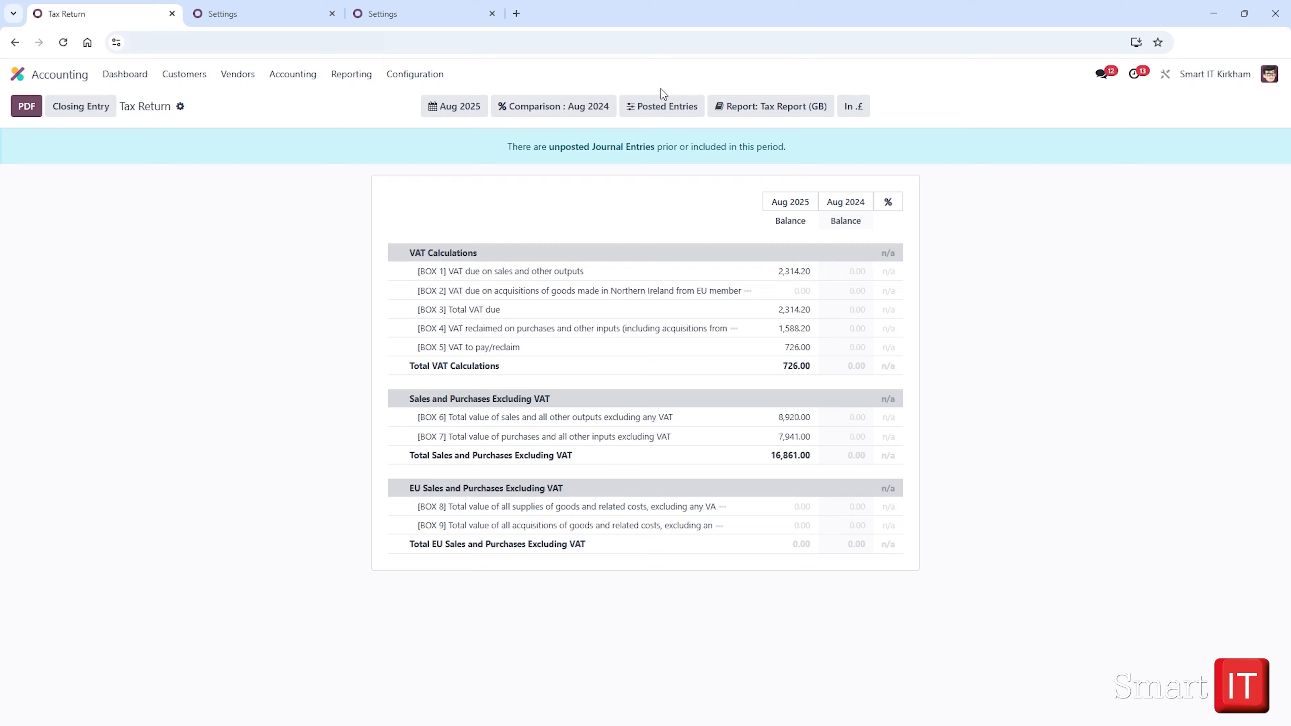
Step: Remove the comparison with last year from the tax return
click(562, 109)
click(540, 137)
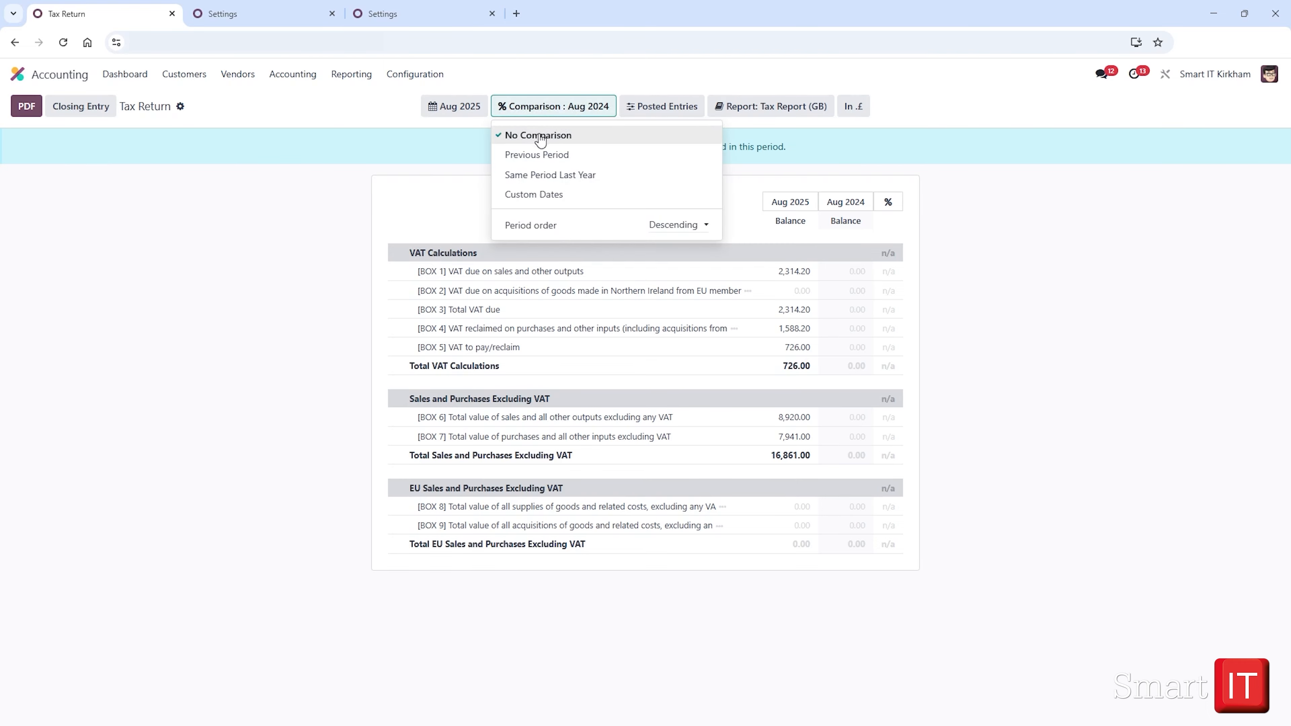
click(936, 281)
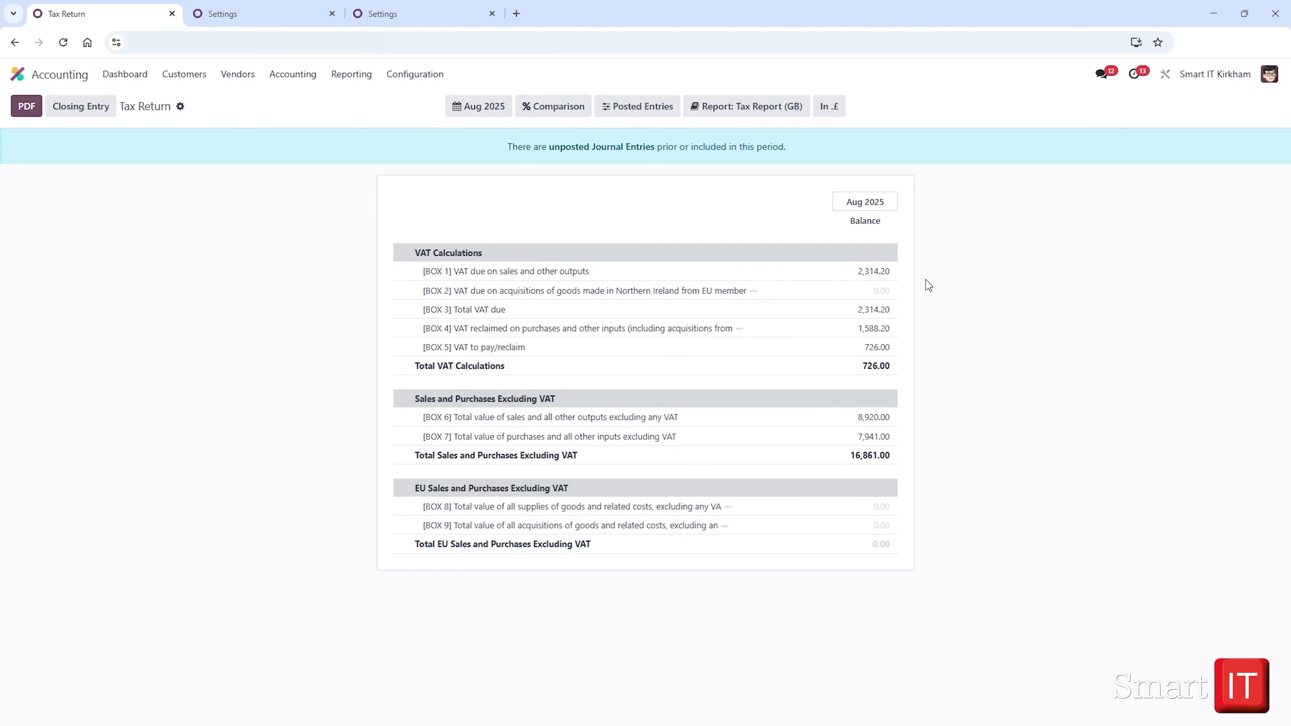
Step: Inspect the journal items behind the Box 1 VAT amount, then return to the report and review its additional actions
click(862, 273)
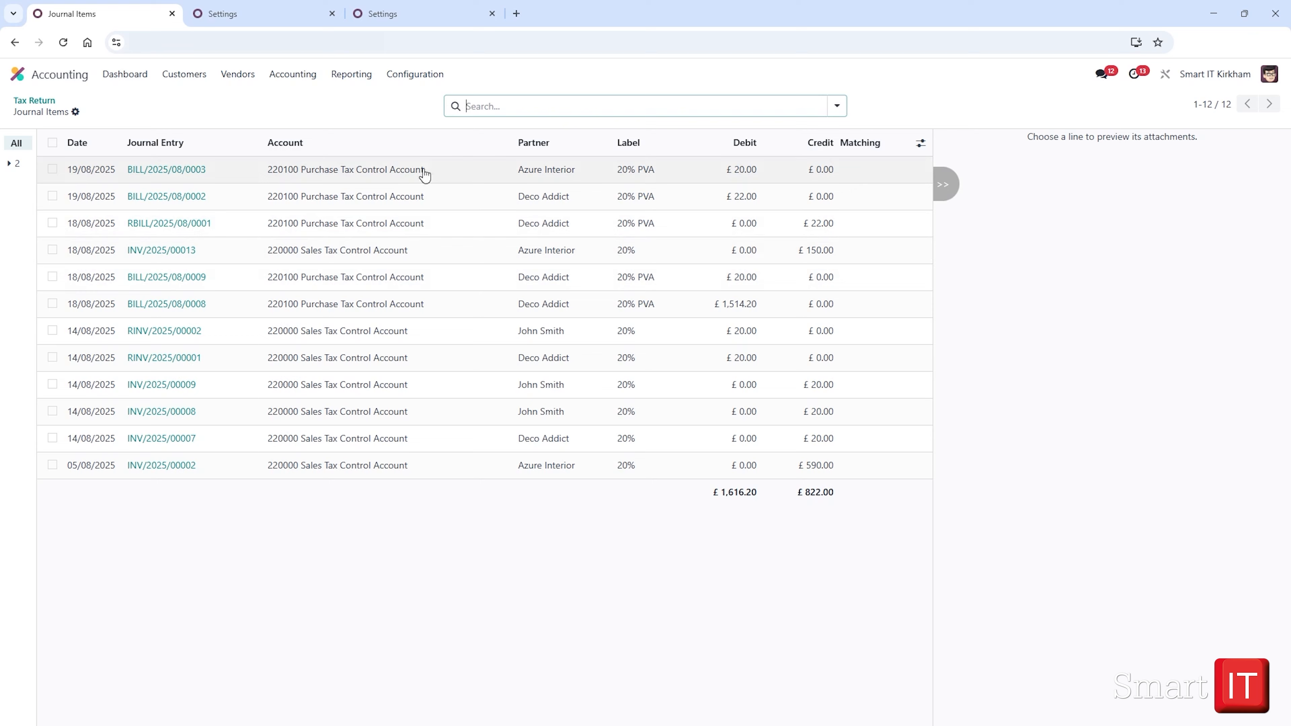
click(40, 104)
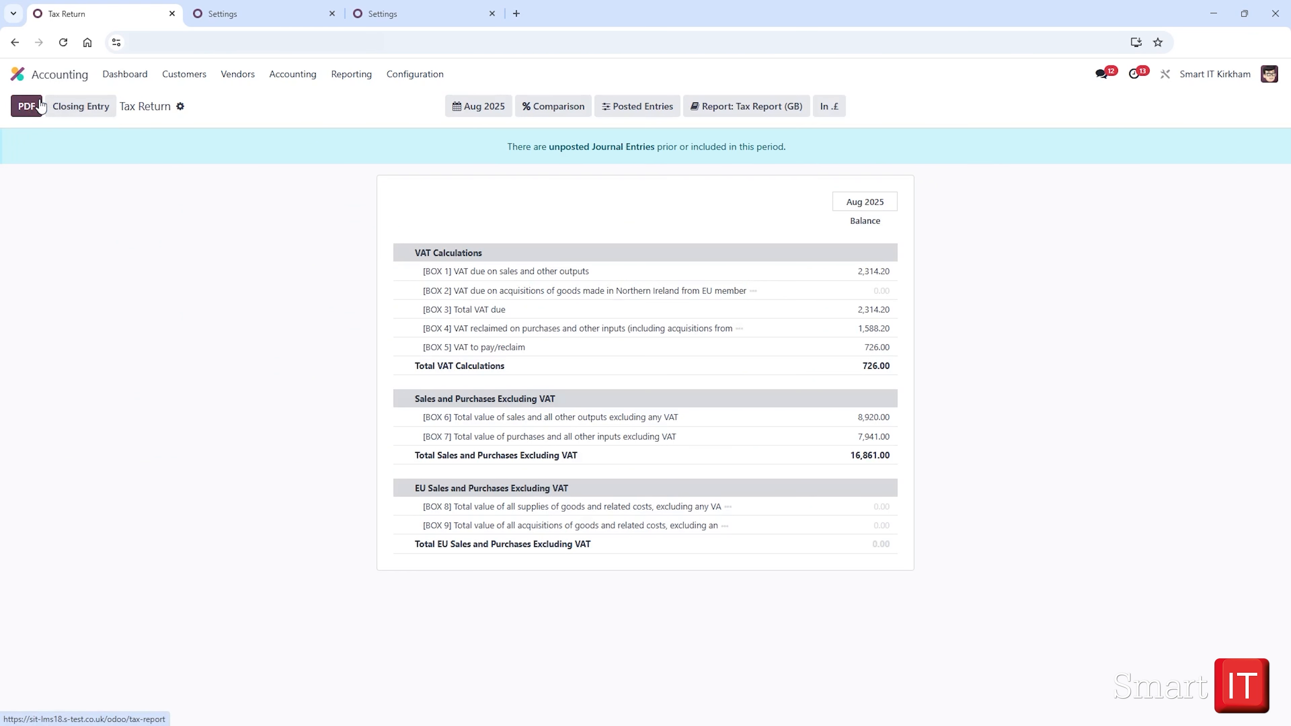
click(180, 107)
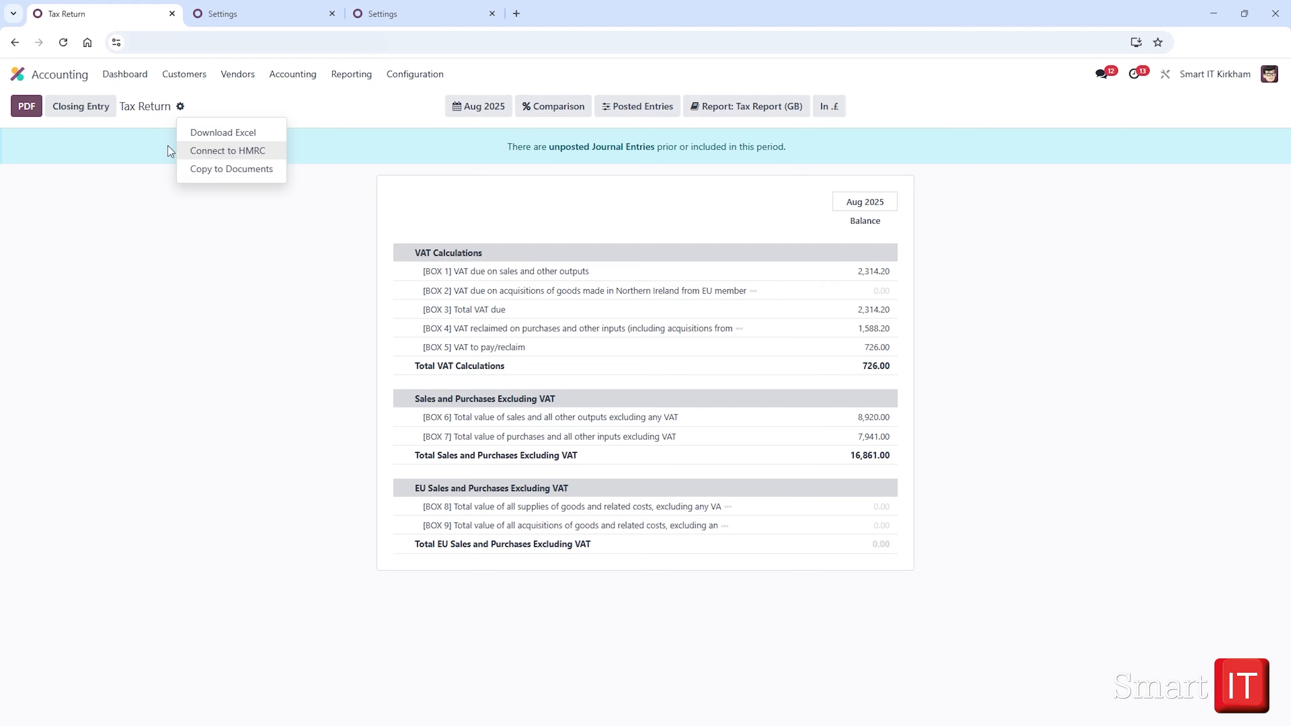
click(152, 146)
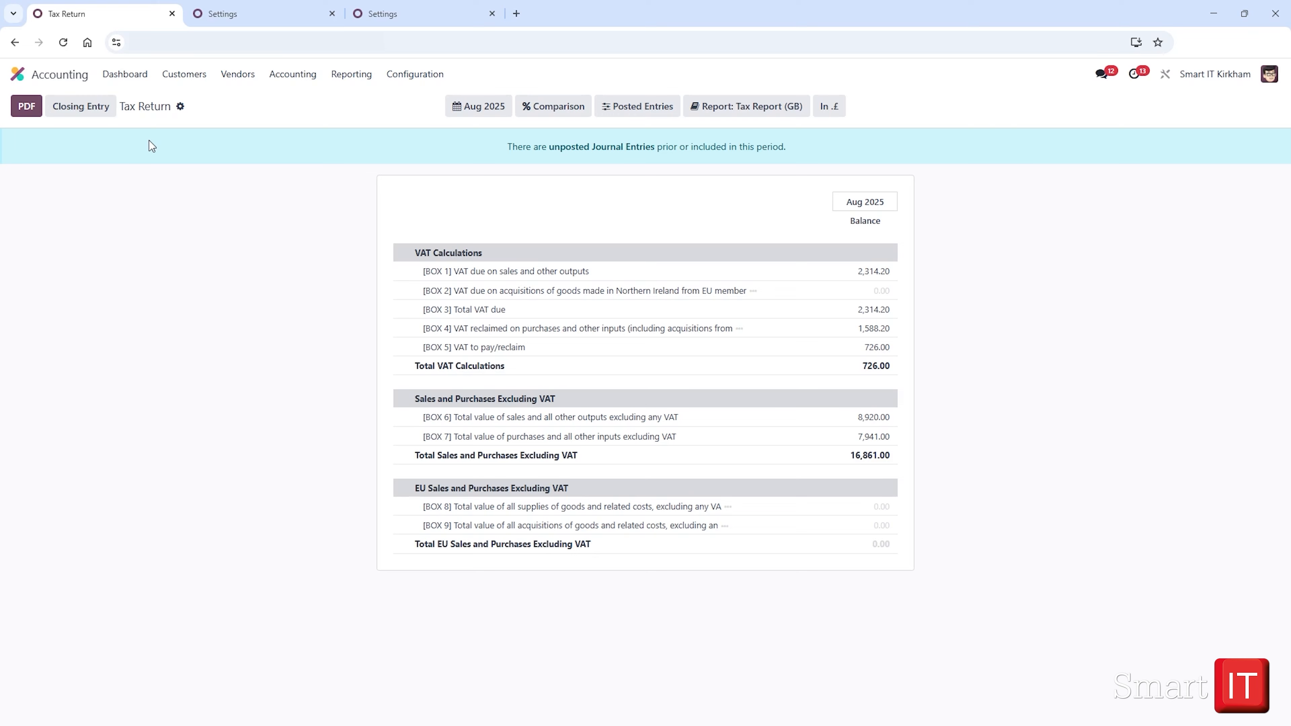
Step: Create the closing entry for the tax return, accepting the closest-matching tax period
click(101, 115)
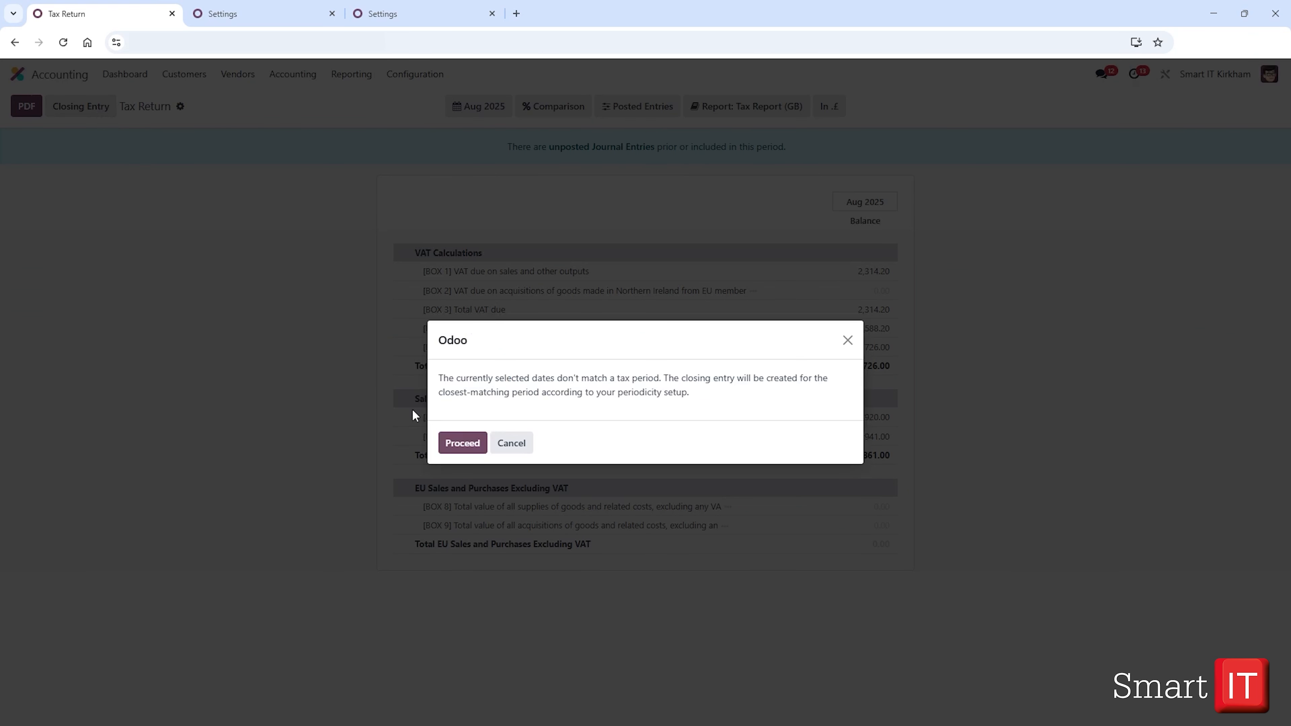
click(458, 445)
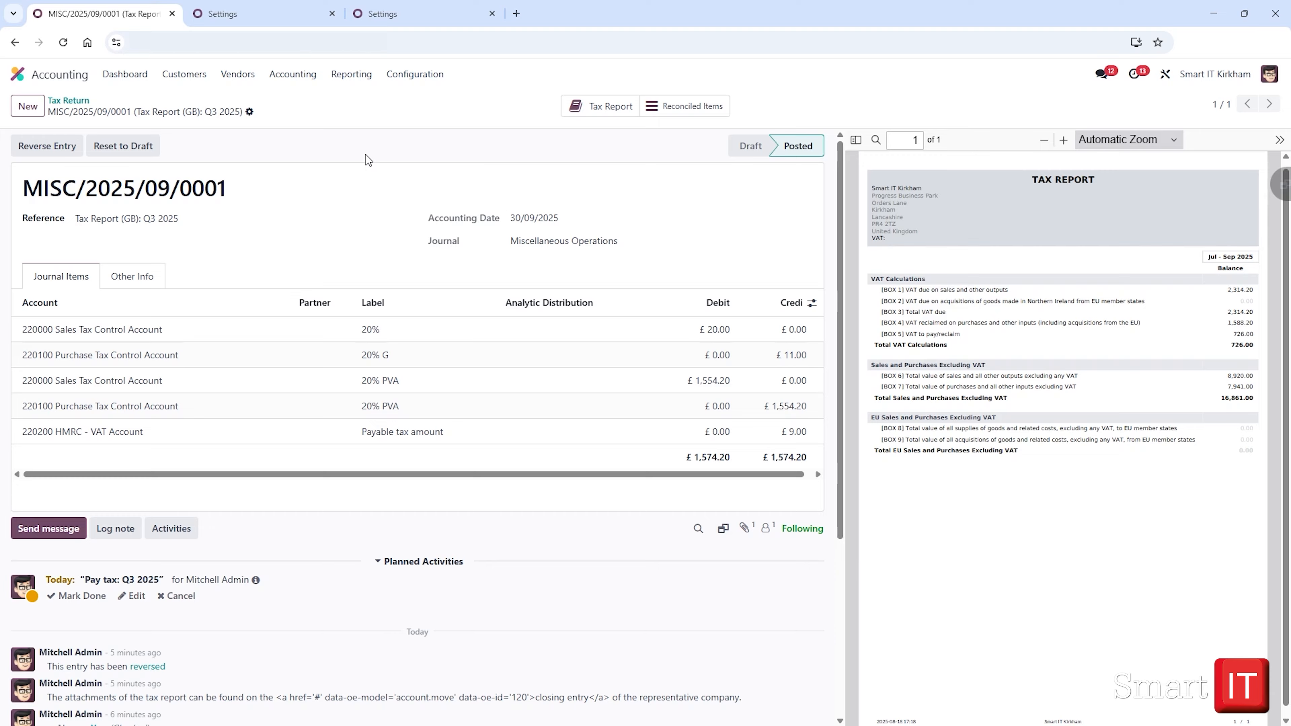
Step: Review the lock dates for journal entries and close them without making changes
click(306, 79)
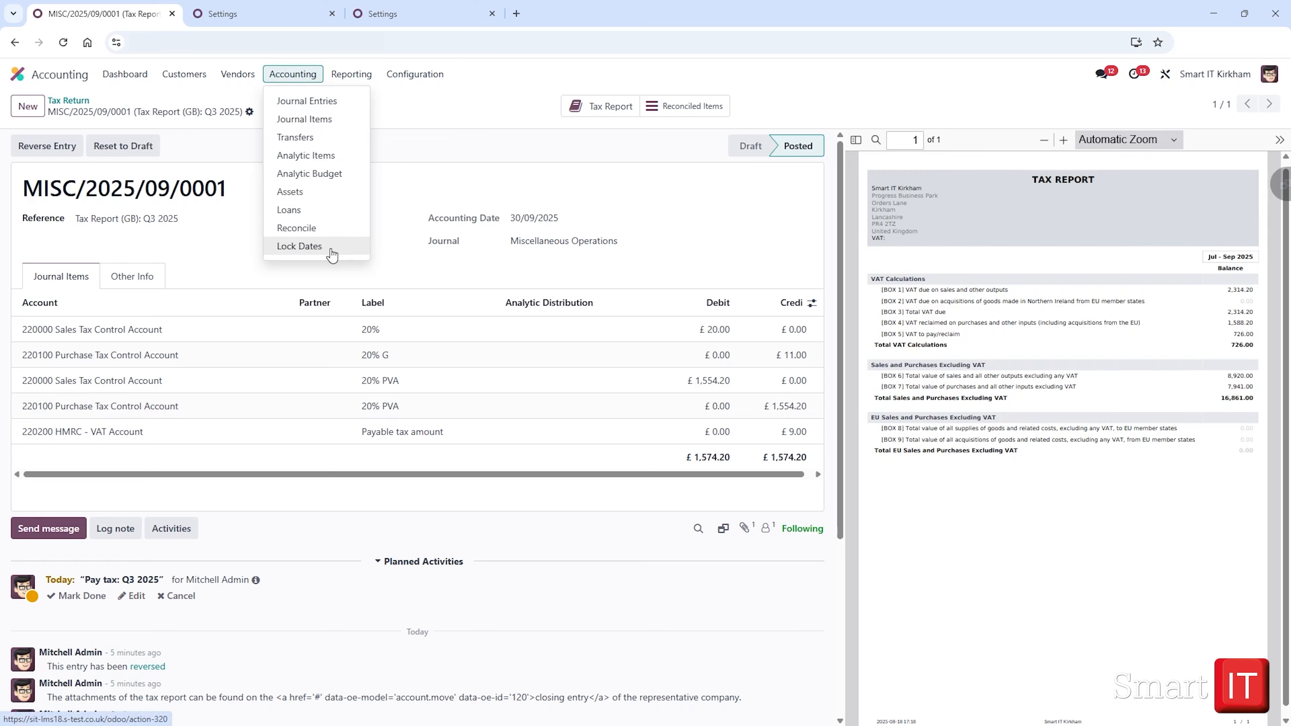
click(299, 246)
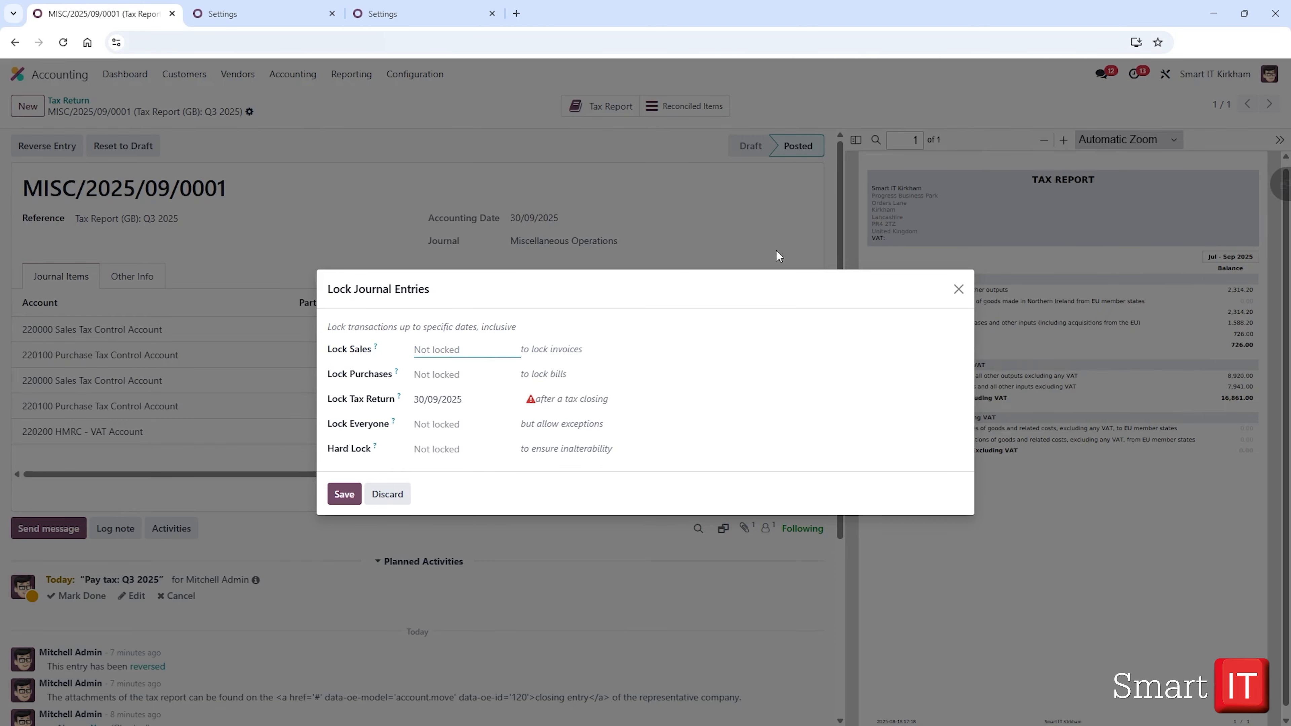
click(958, 289)
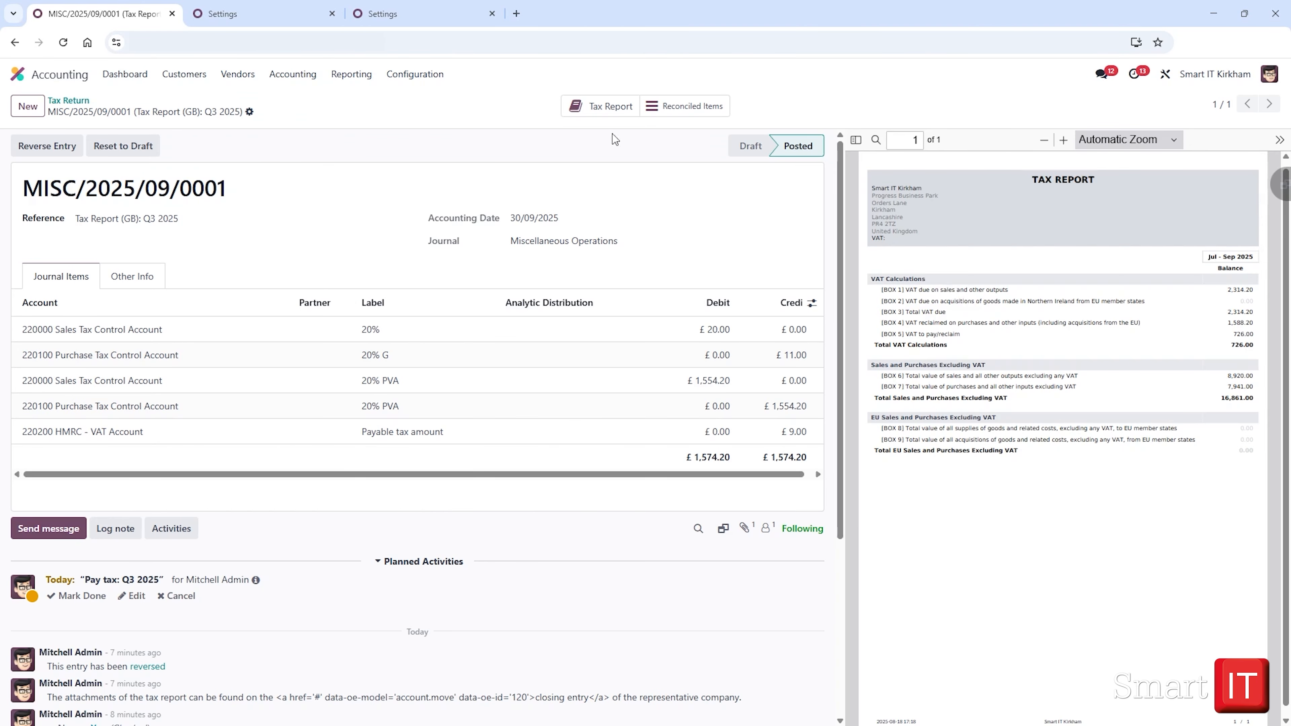
Step: Set the last day of the fiscal year to August 17 in the Accounting settings and save
click(434, 77)
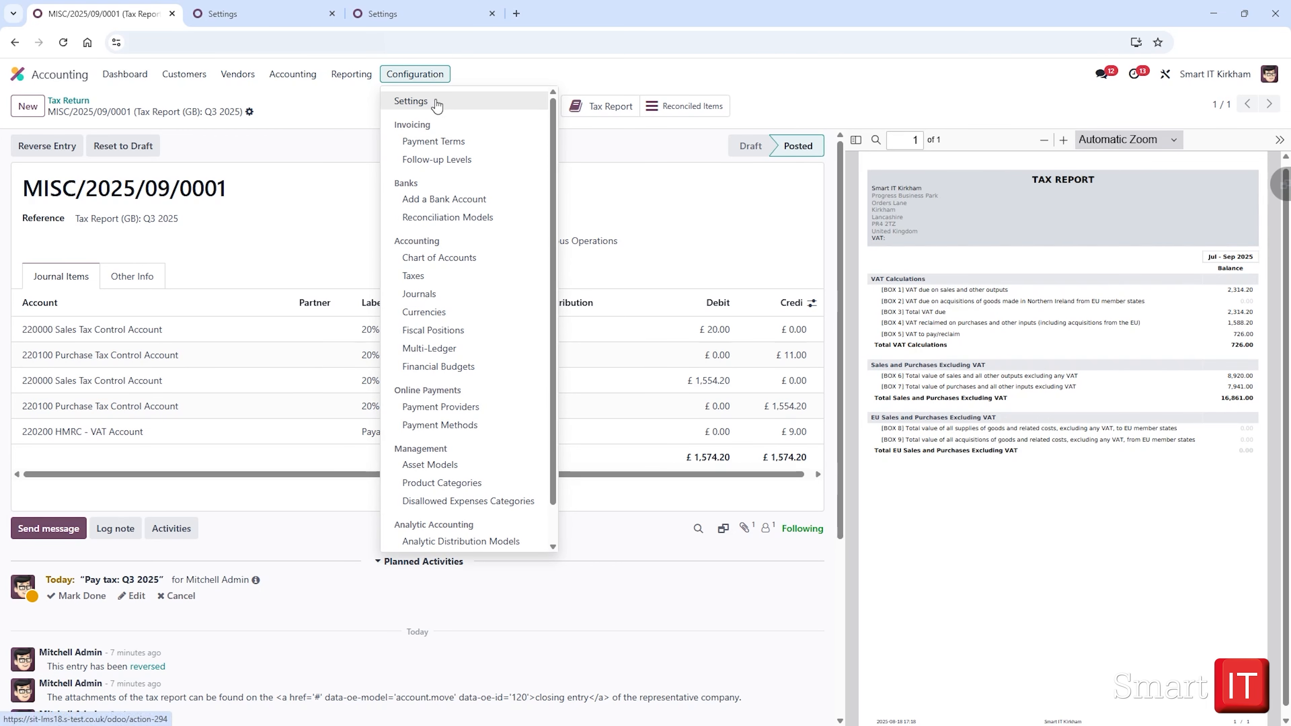
click(437, 104)
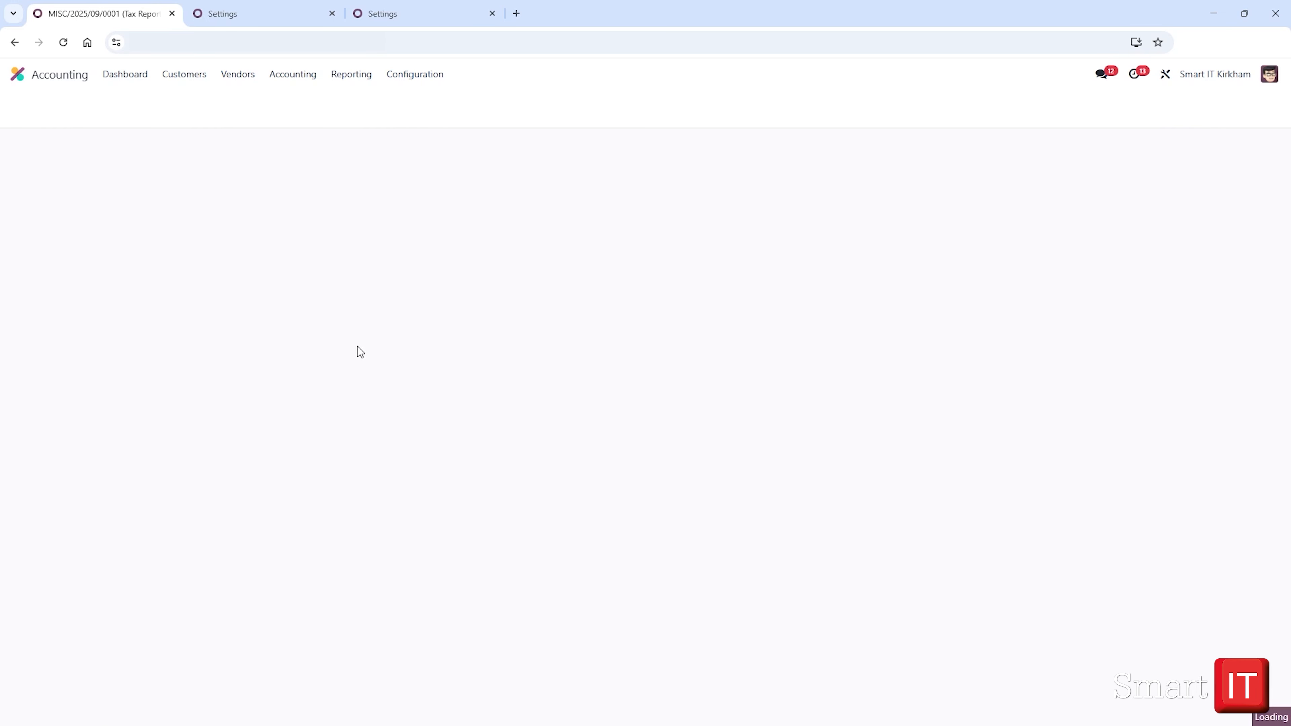
scroll(374, 377, down, 15)
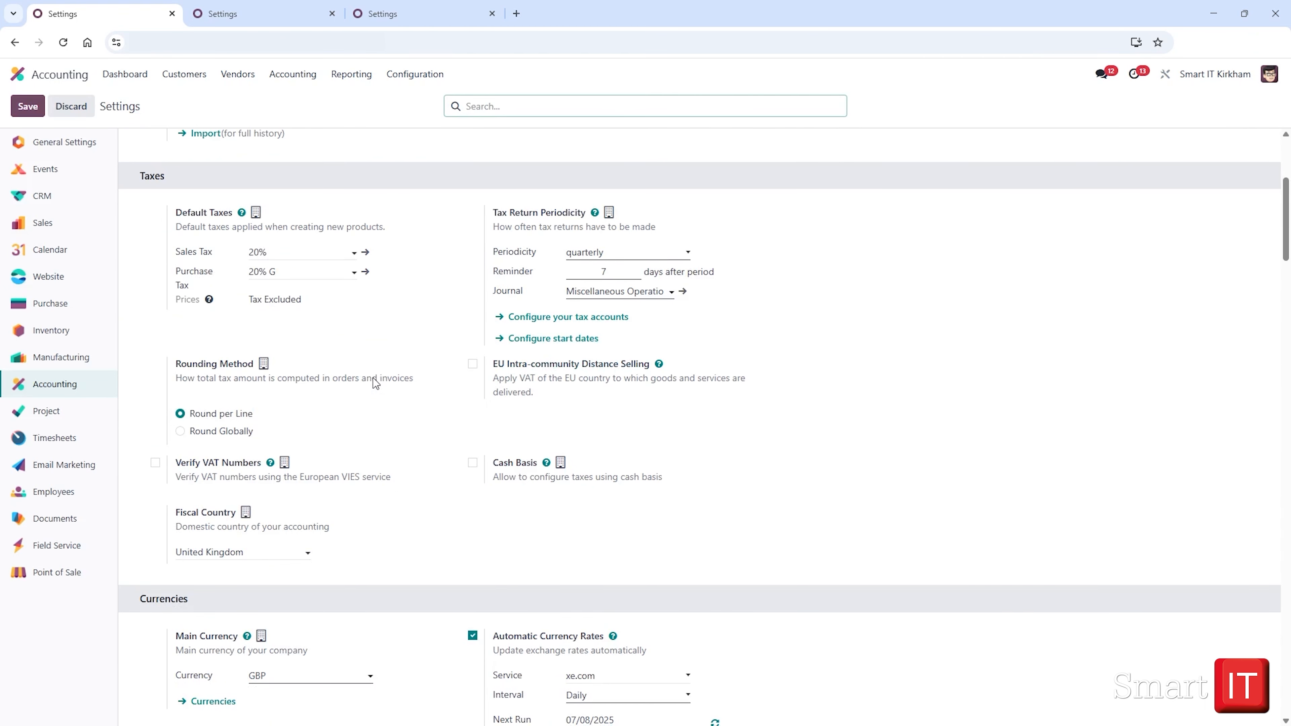
scroll(370, 377, down, 15)
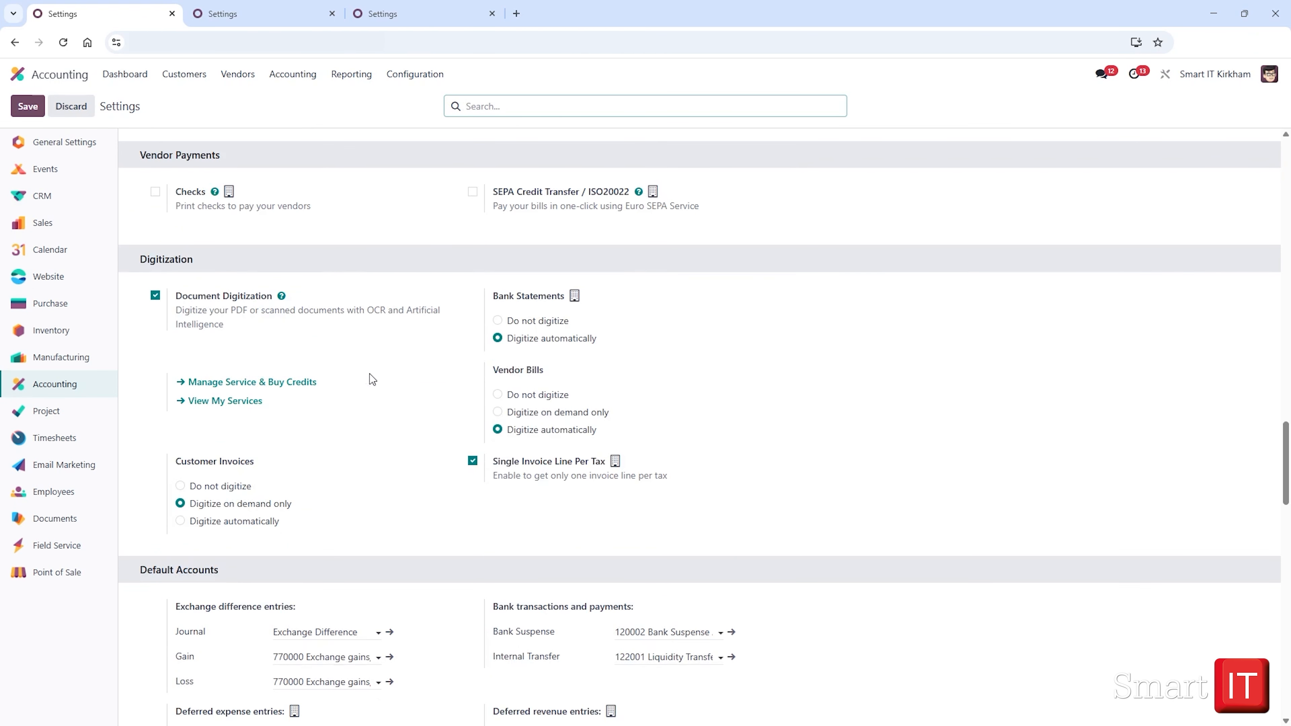
scroll(369, 376, down, 5)
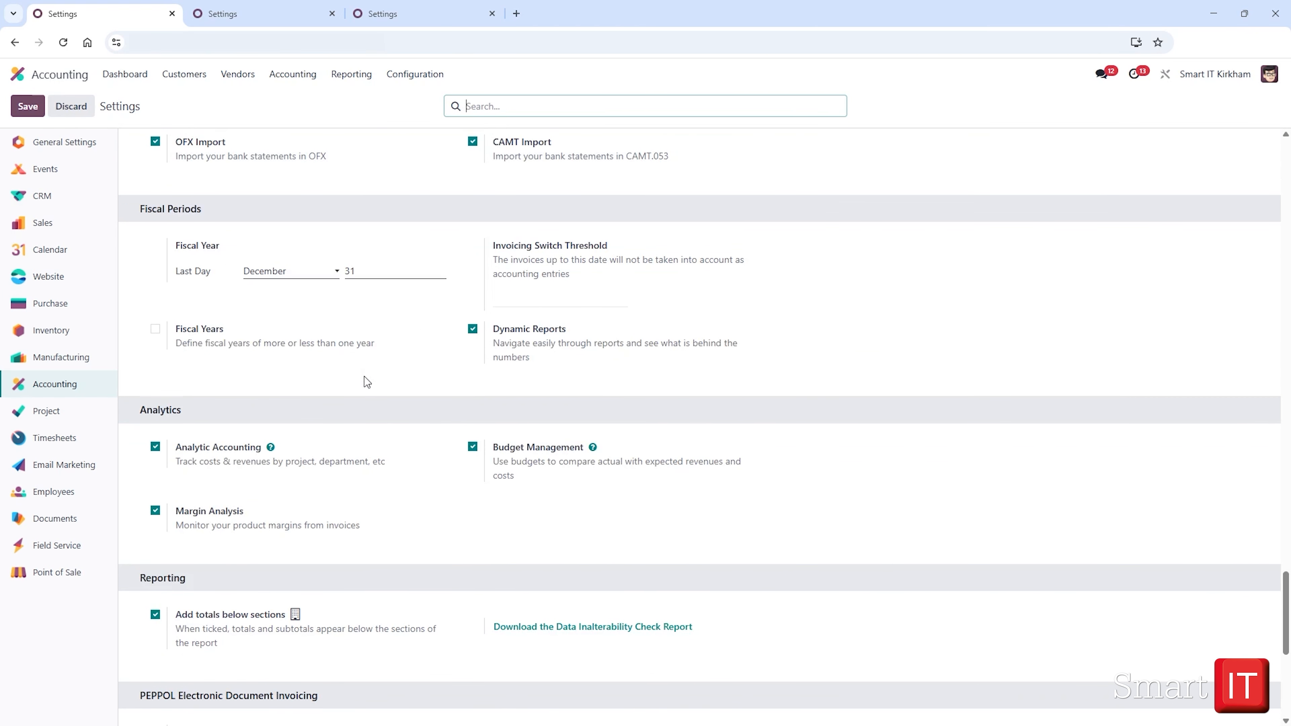
click(293, 274)
click(275, 416)
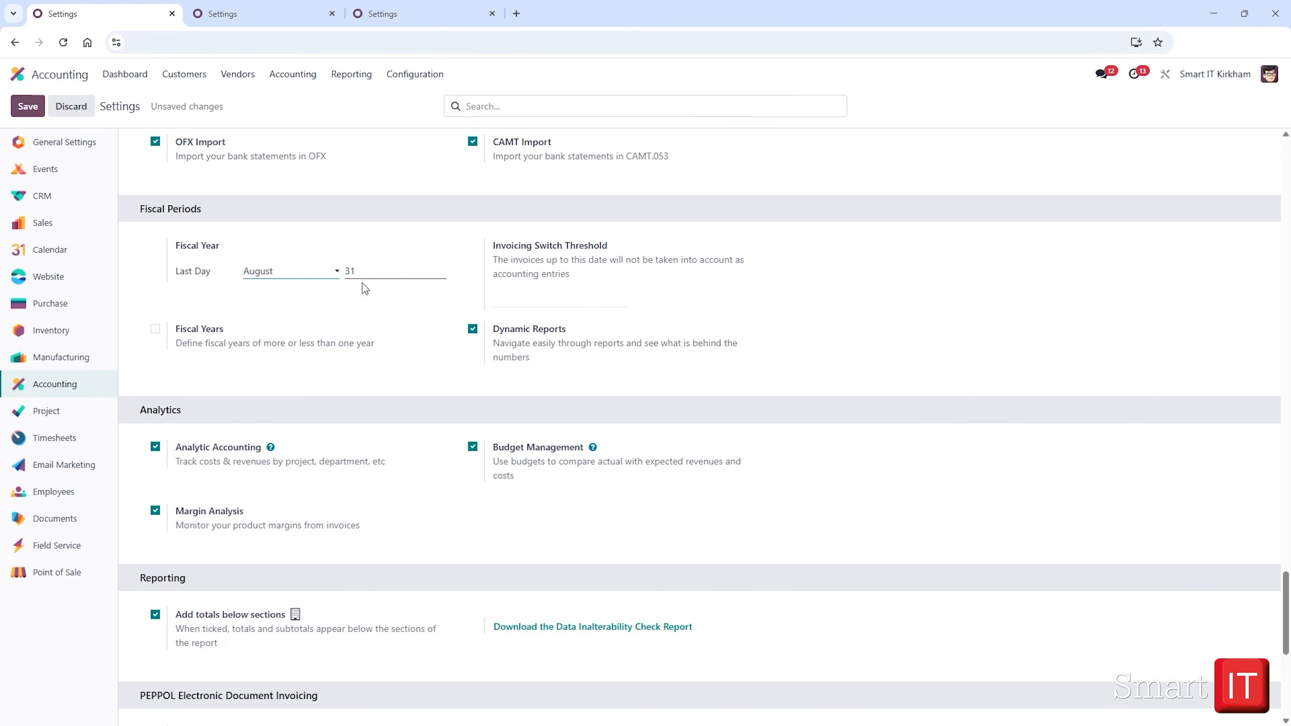
click(367, 270)
text(17)
click(28, 106)
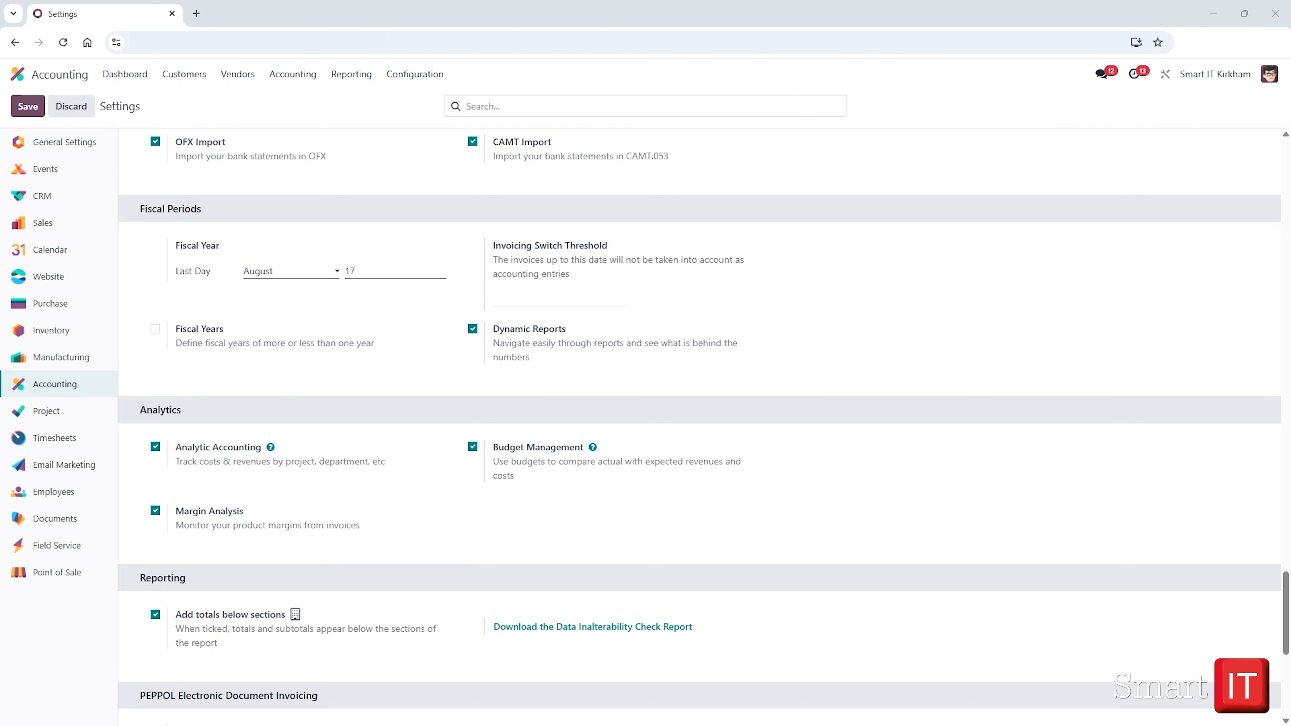
Step: Open the Profit and Loss report, inspect the general ledger behind 400000 Sales category 1, and return to the report
click(352, 74)
click(357, 139)
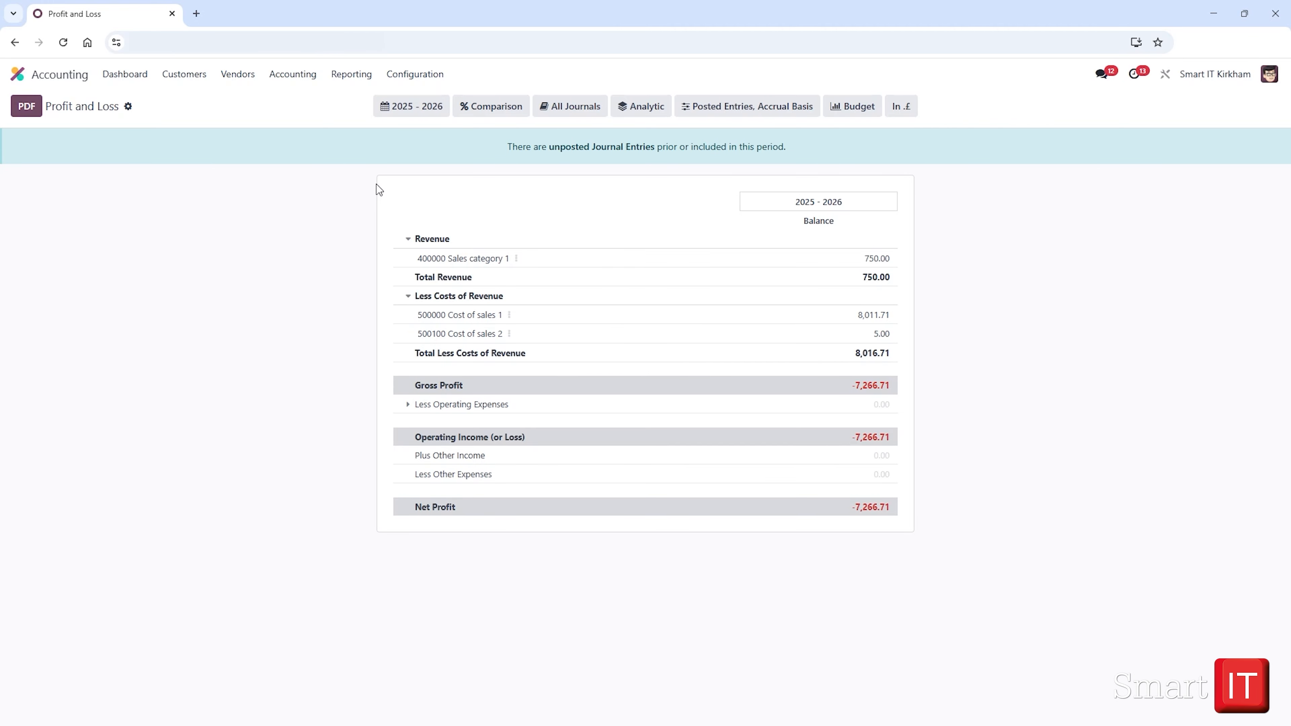
click(516, 259)
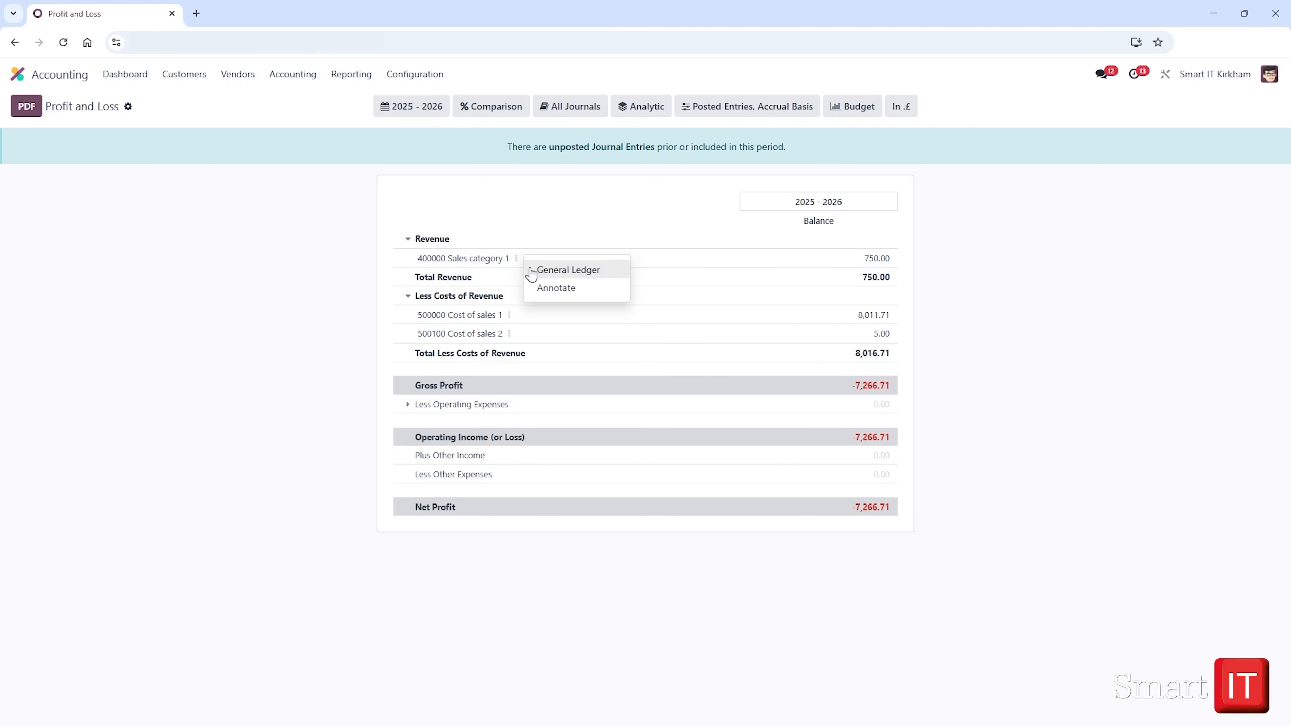
click(540, 270)
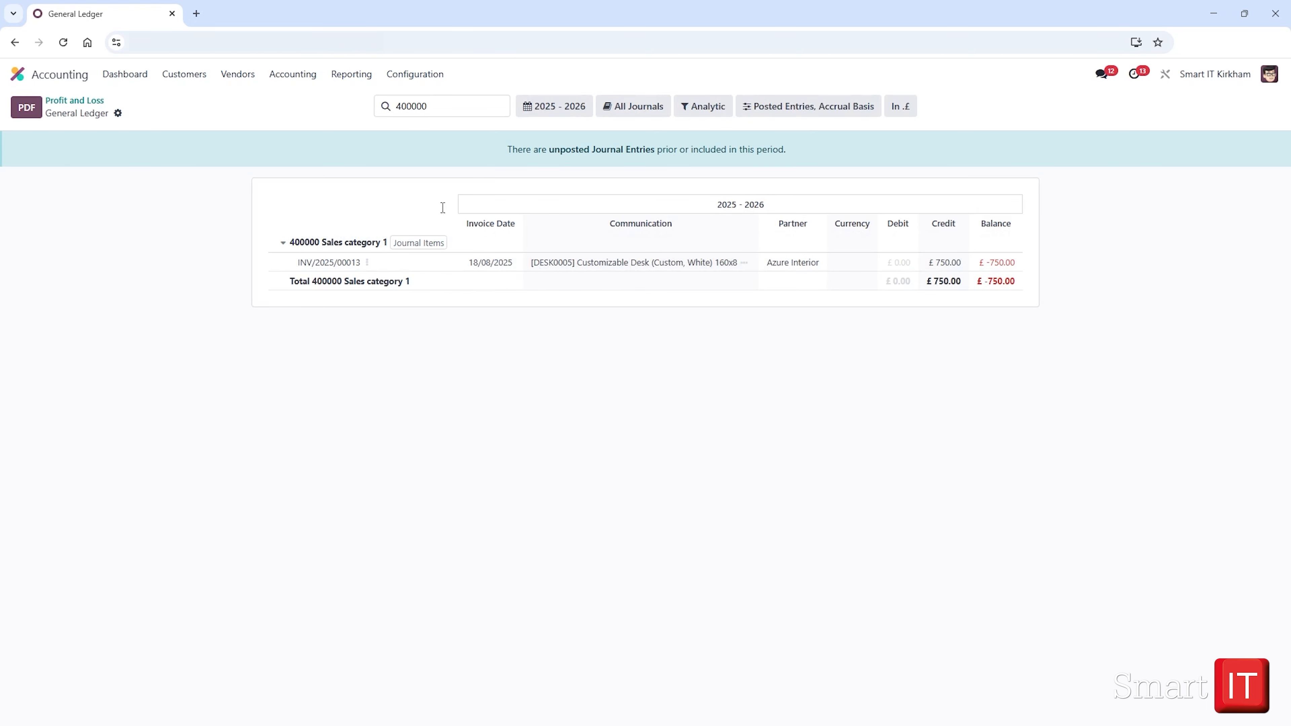
click(91, 104)
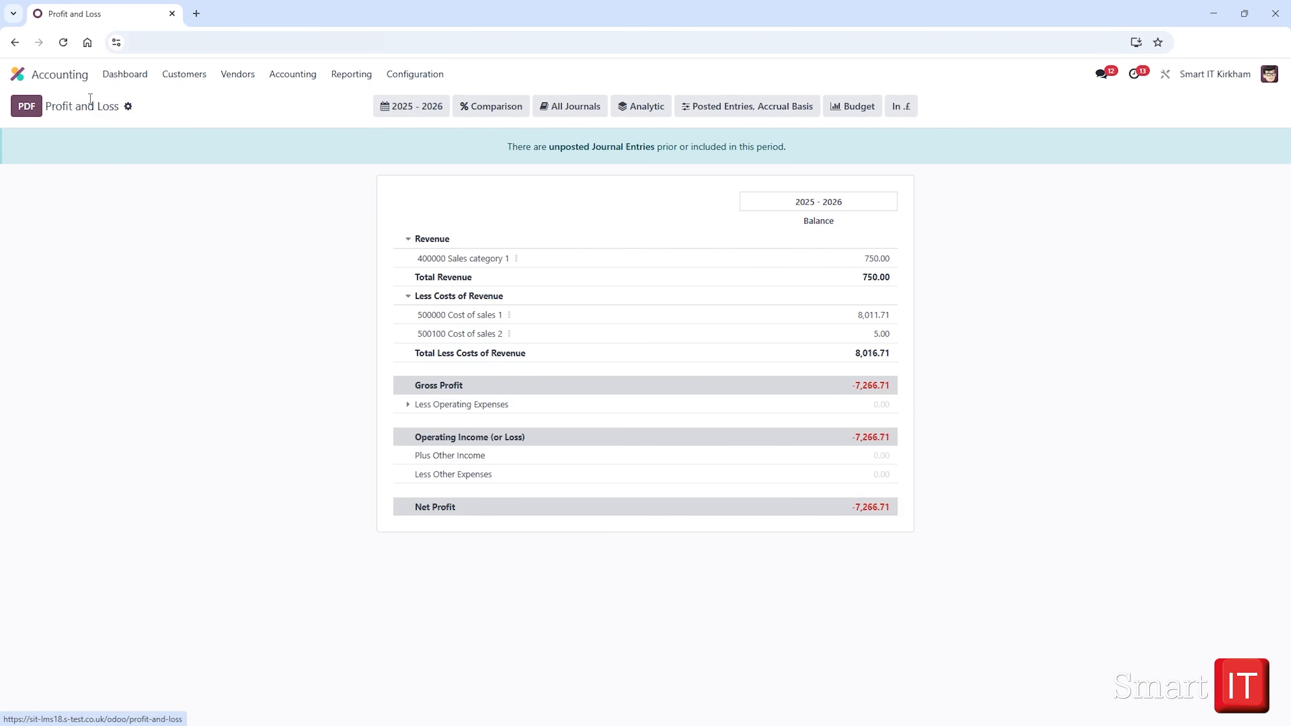
Step: Inspect the general ledger entries behind 500000 Cost of sales 1, then return to the Profit and Loss report
click(510, 317)
click(531, 321)
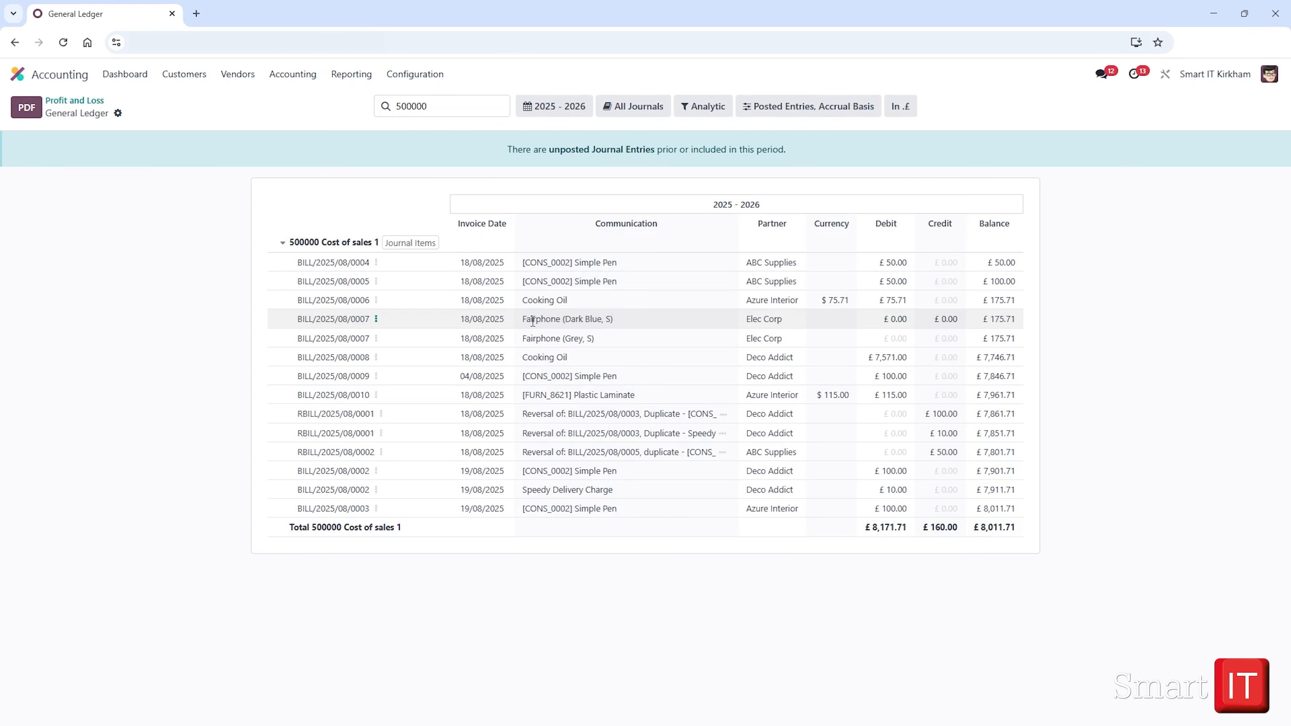
click(84, 101)
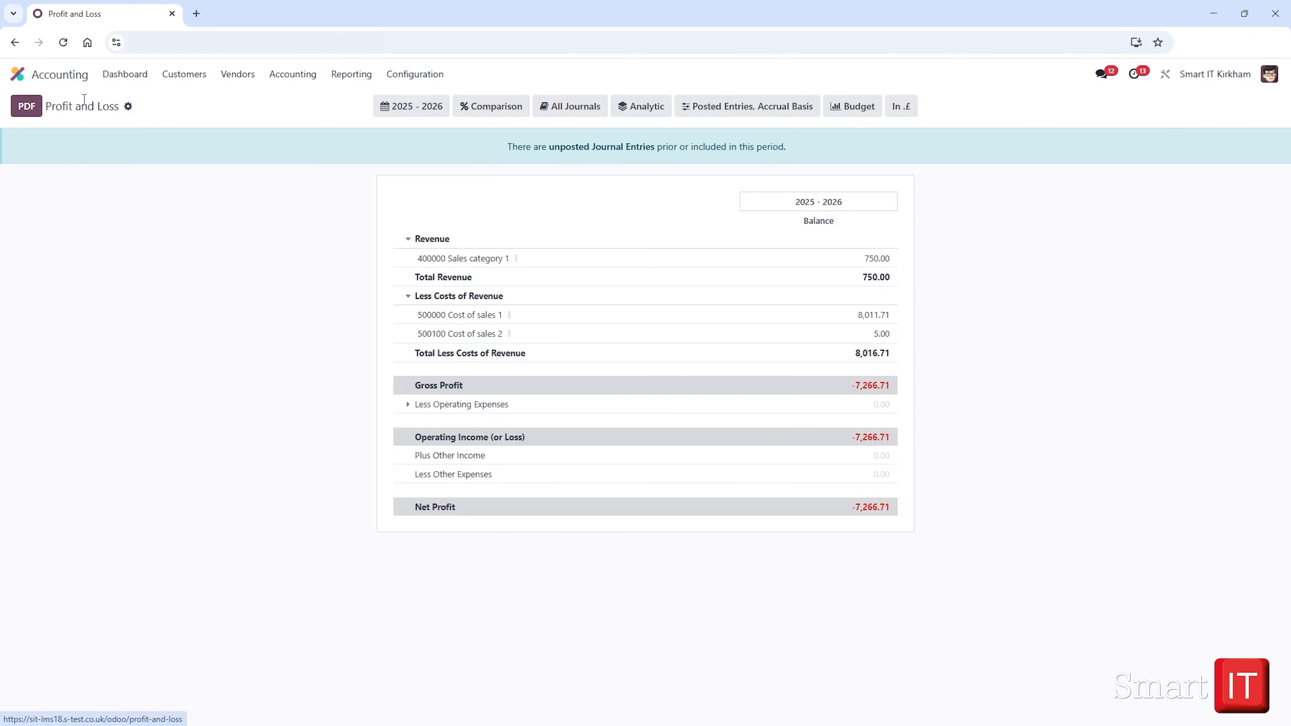
Step: Open the Balance Sheet report and review its assets, liabilities and unallocated earnings
click(351, 74)
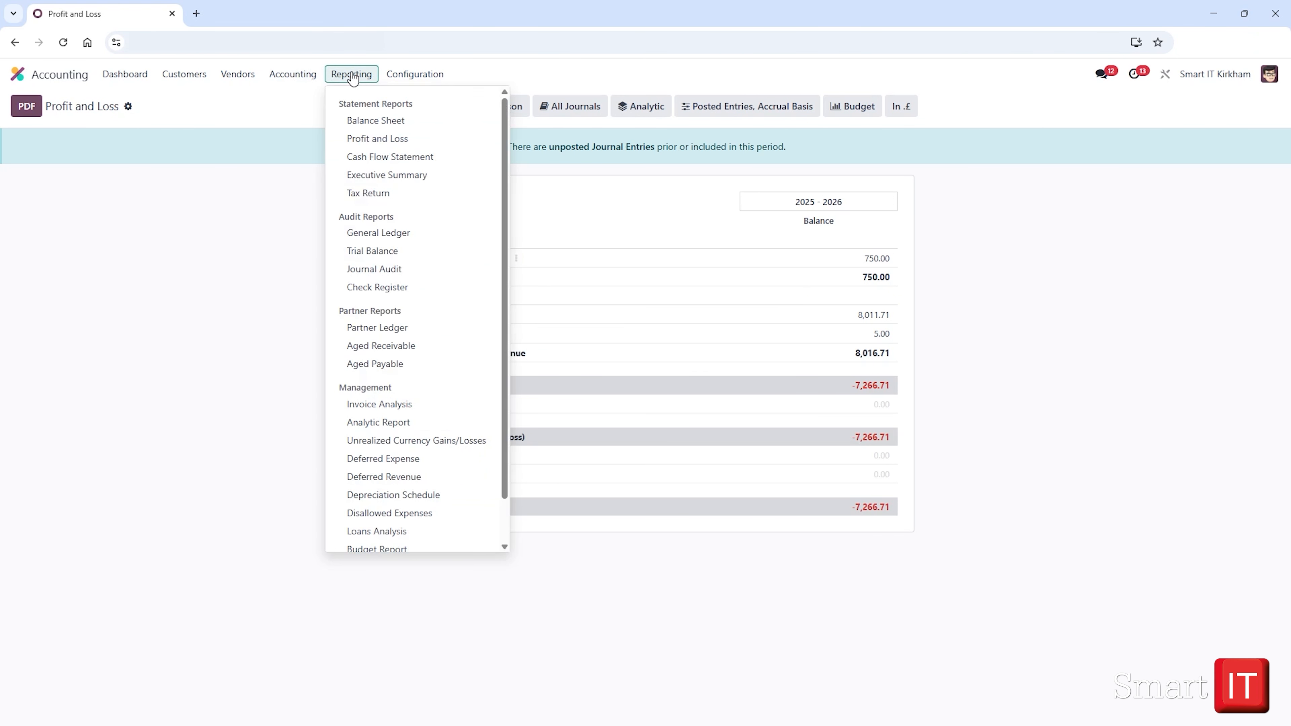
click(377, 120)
scroll(305, 323, down, 2)
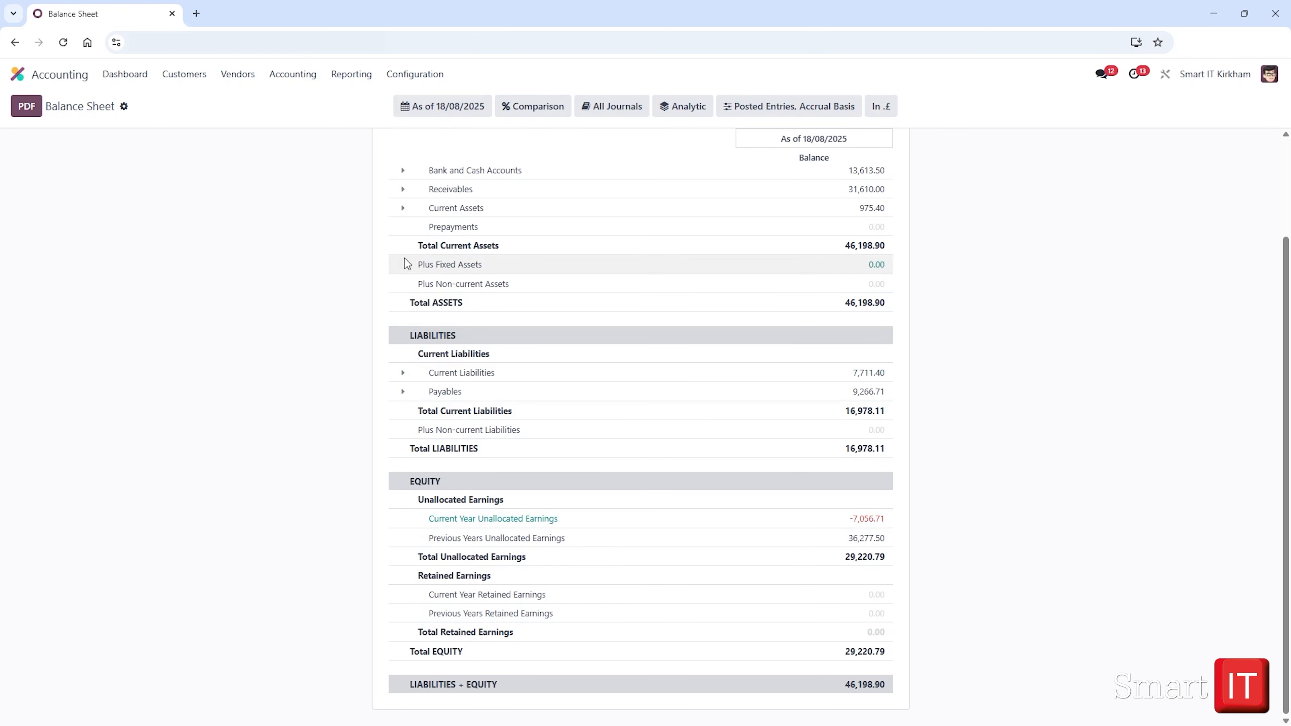
Step: Create a new journal entry with the reference "Year end entry" and the accounting date 17/08/2025
click(293, 74)
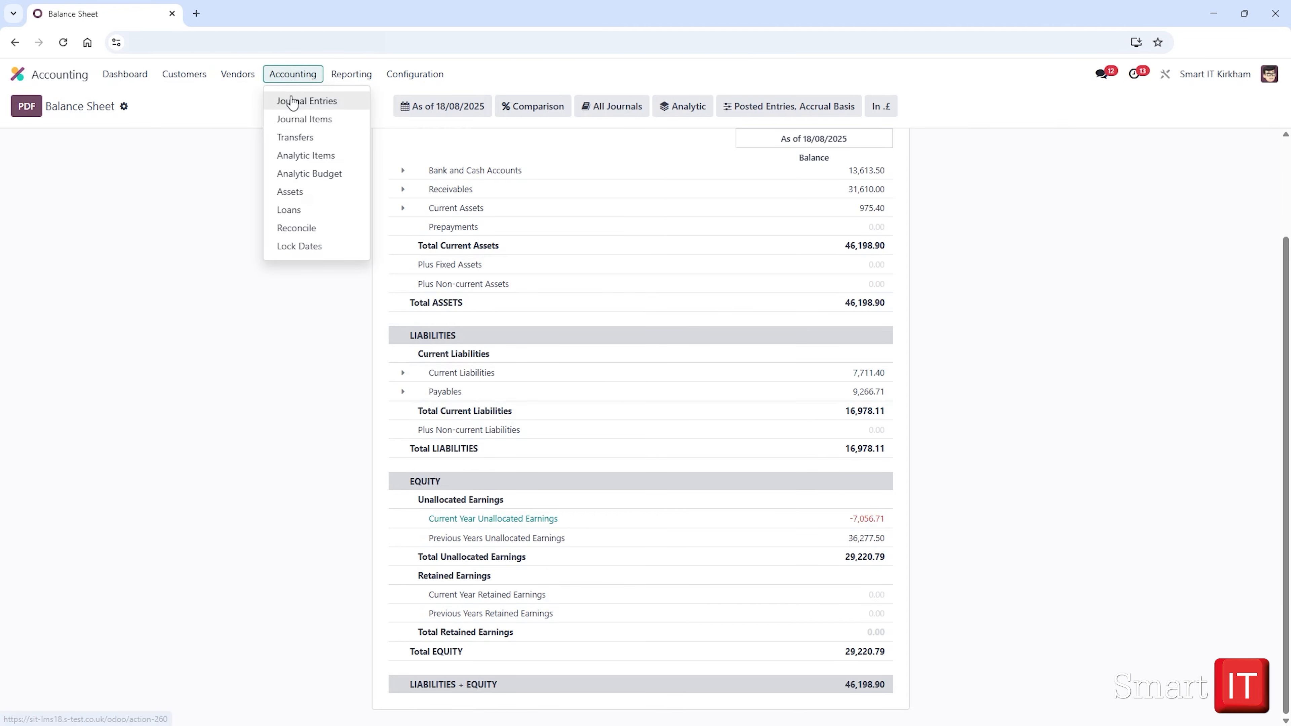
click(291, 97)
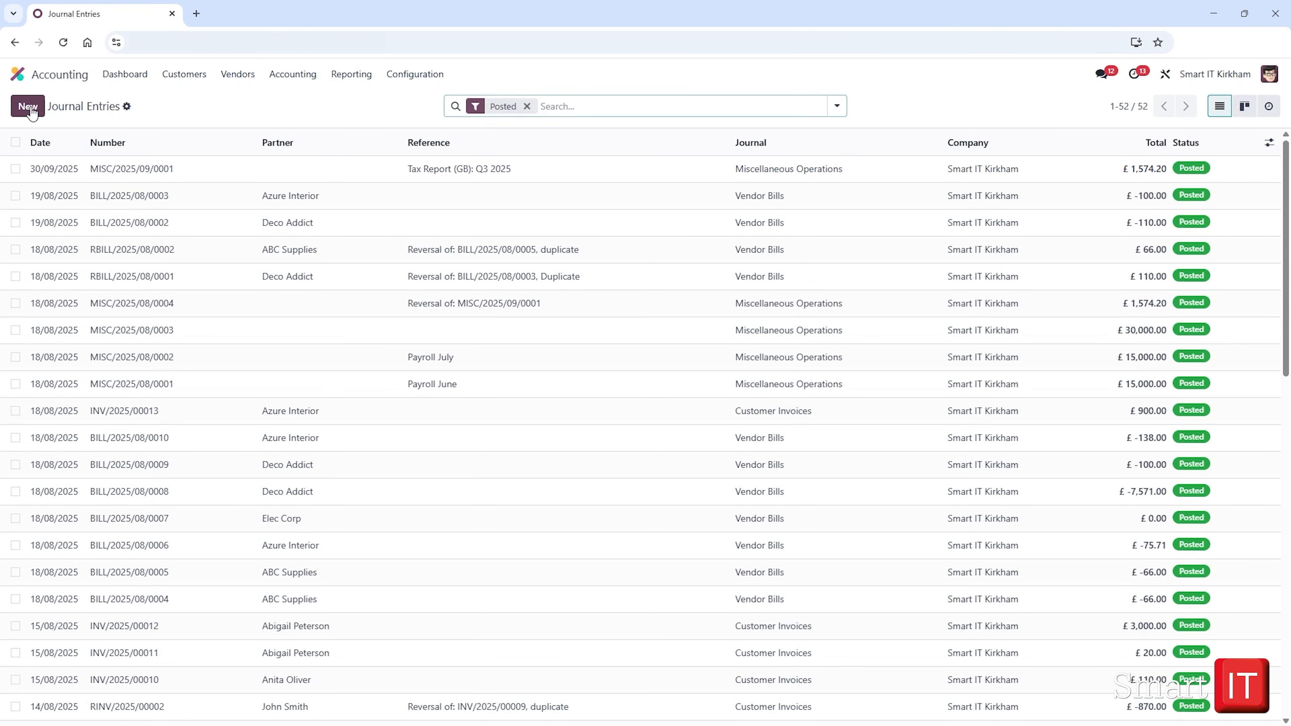
click(28, 106)
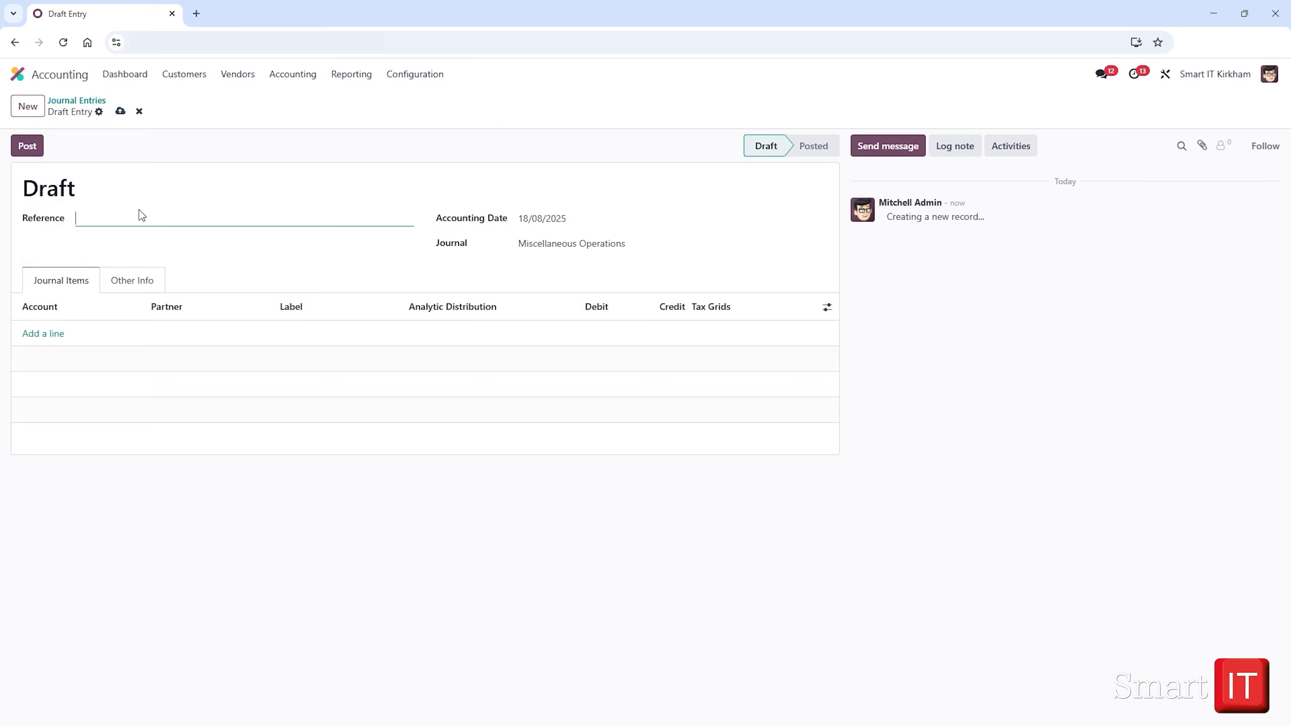
text(Year end entry)
click(540, 220)
click(785, 386)
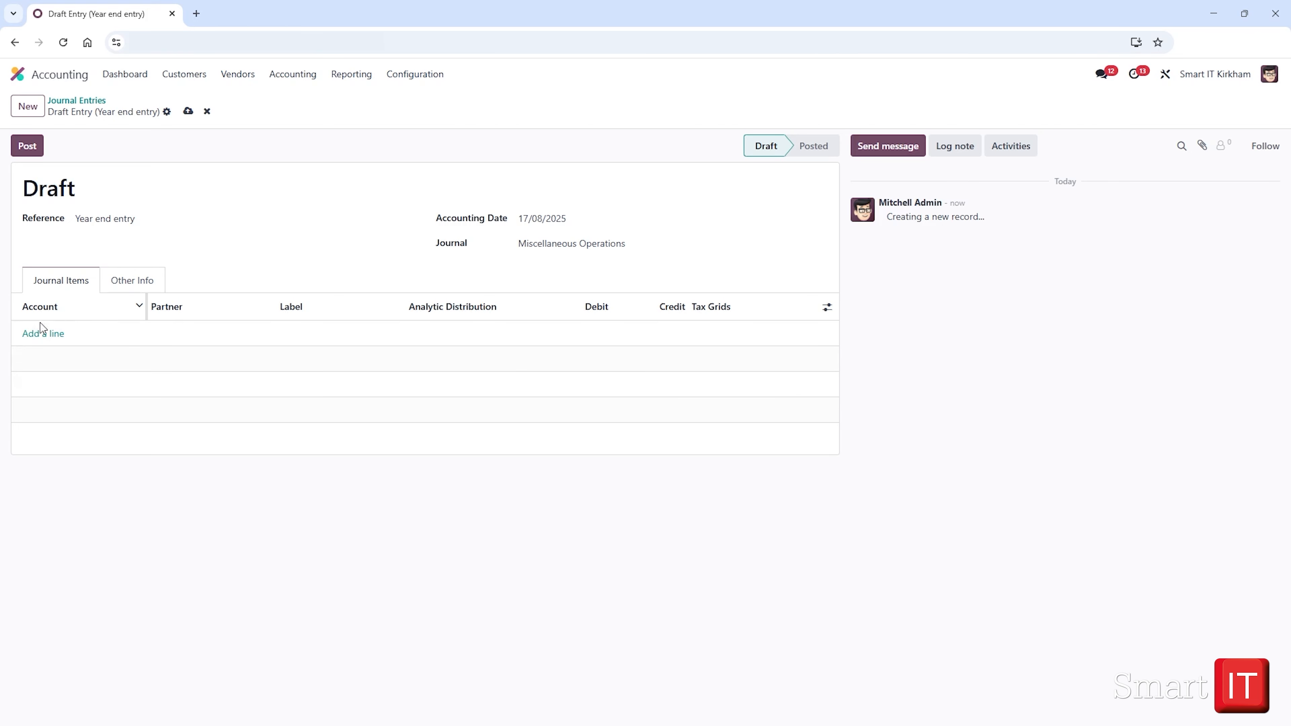
Step: Add a journal item on the 999999 Undistributed Profits account with a debit of £36,277.50
click(41, 332)
text(und)
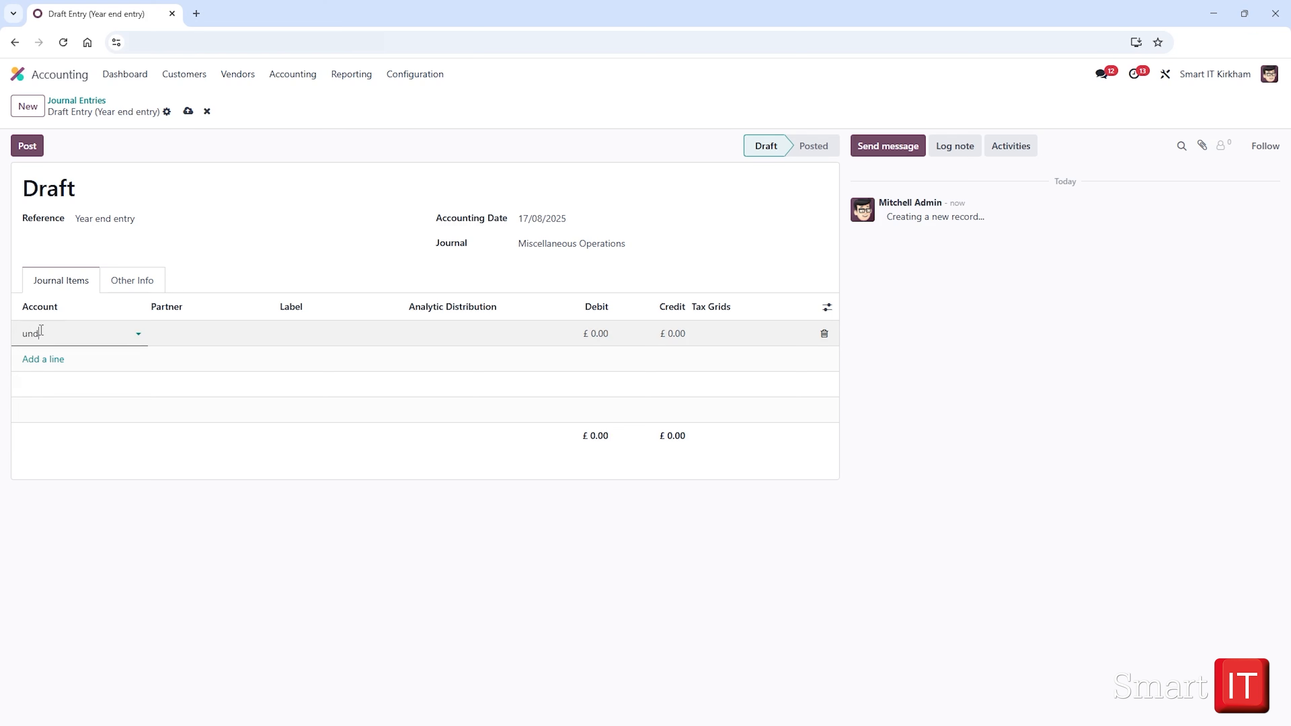
click(145, 427)
click(605, 341)
text(36277.5)
key(Tab)
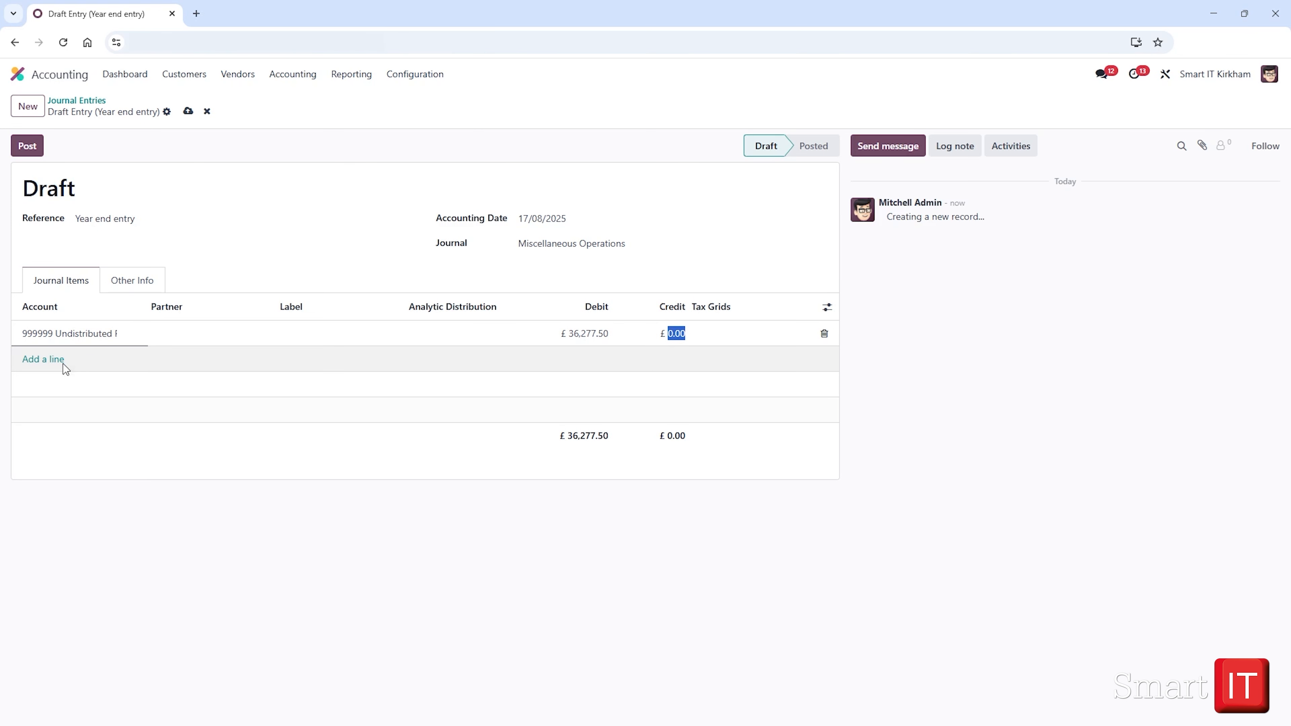
Step: Add a balancing credit line on the 300001 Retained Earnings account and post the year end entry
click(54, 363)
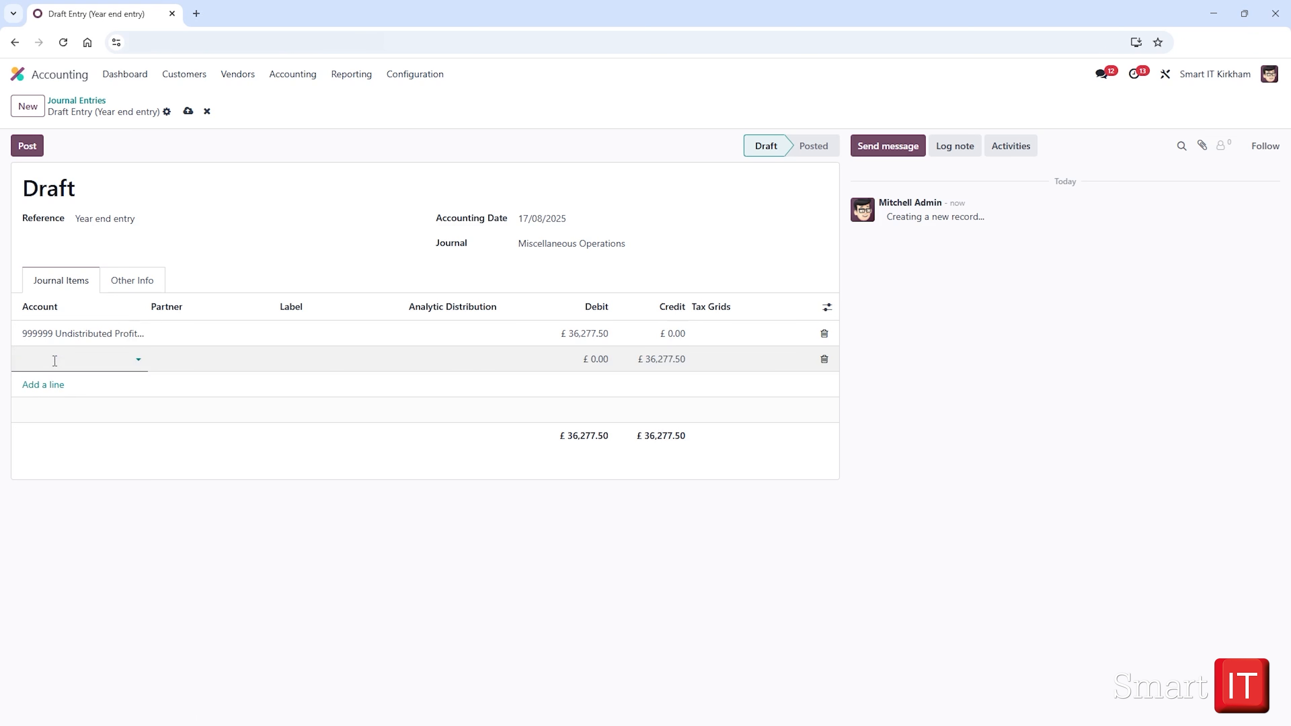
text(reta)
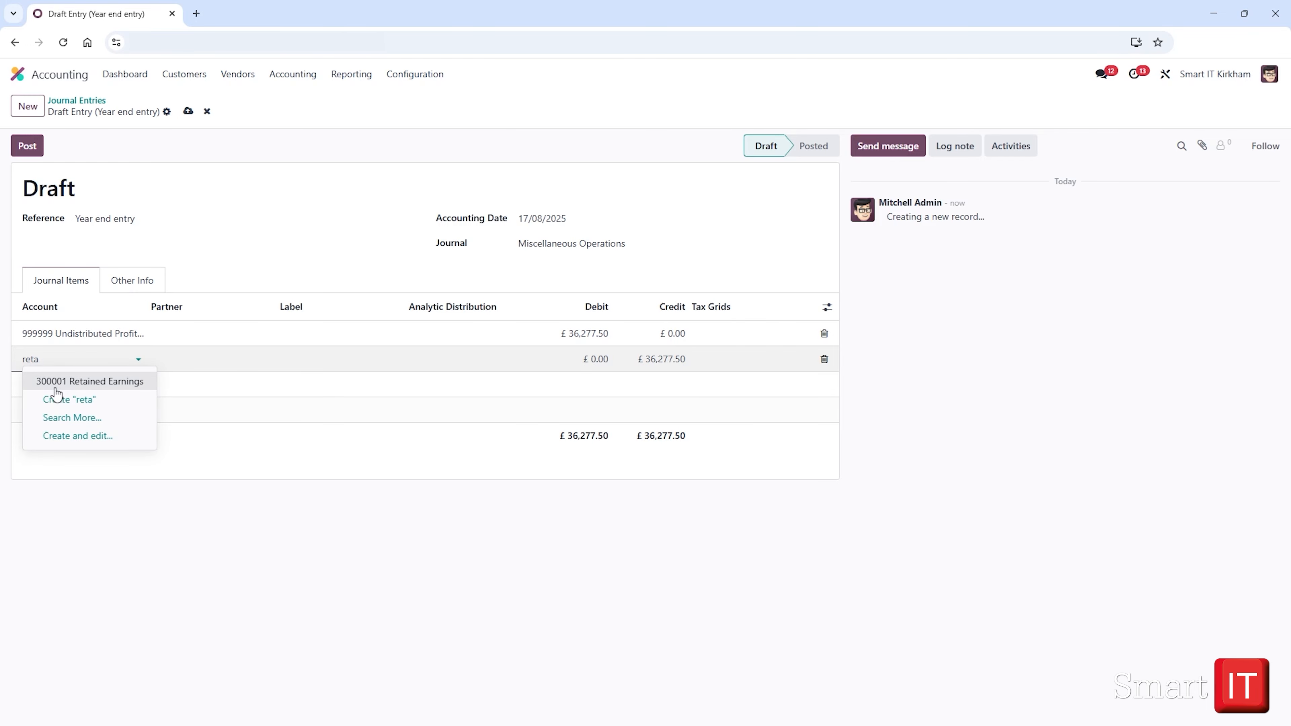
click(56, 382)
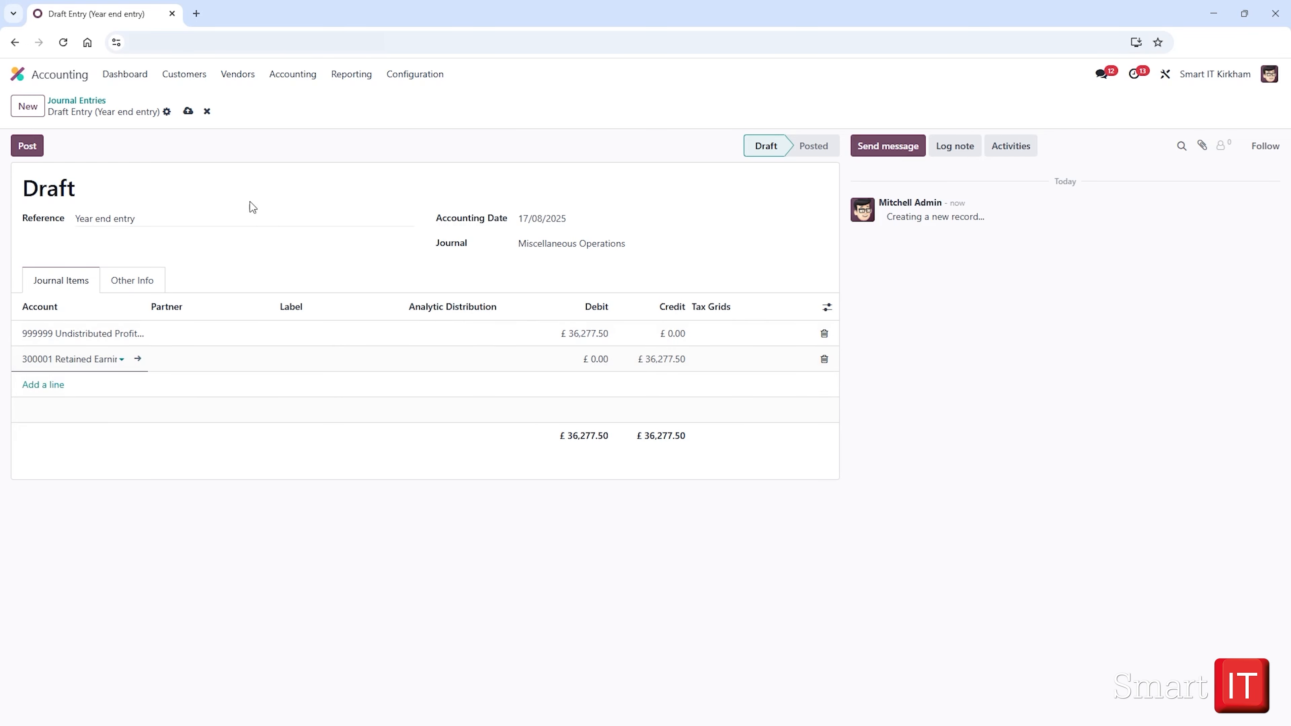
click(32, 147)
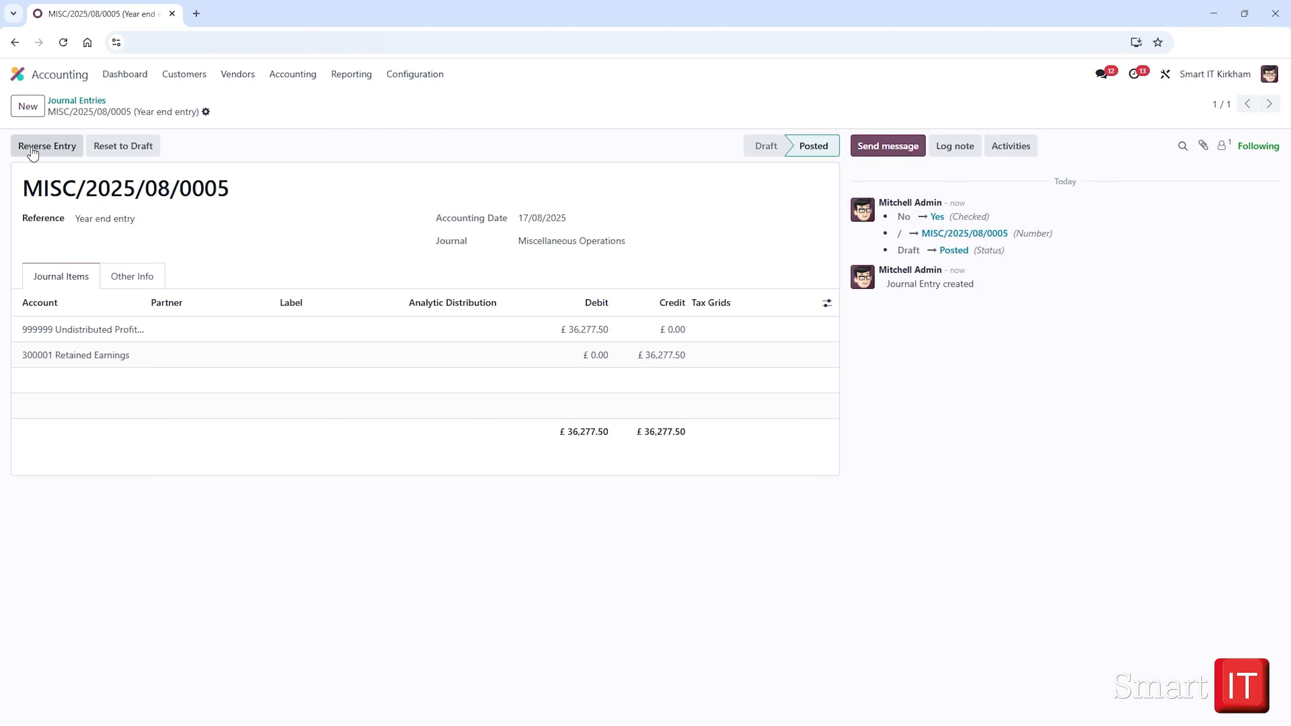
Step: Review the unallocated and retained earnings in the Balance Sheet, then return to the home screen
click(344, 76)
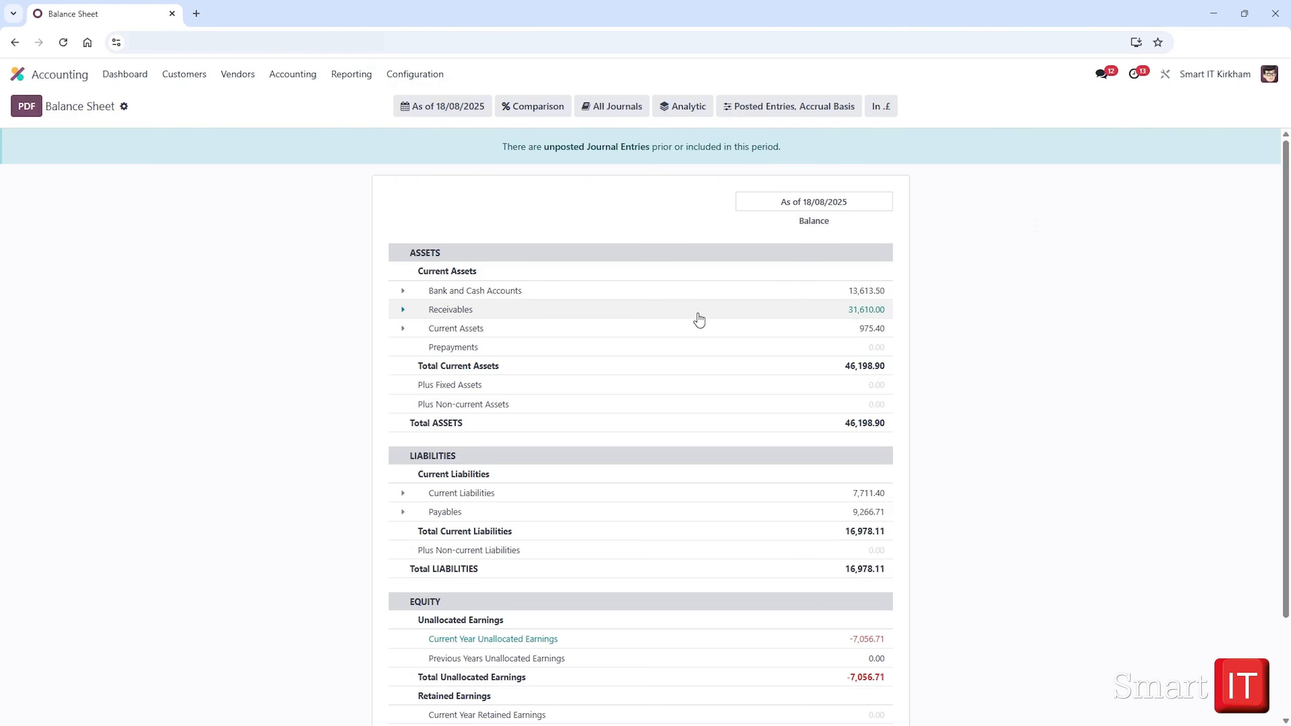
scroll(1009, 398, down, 3)
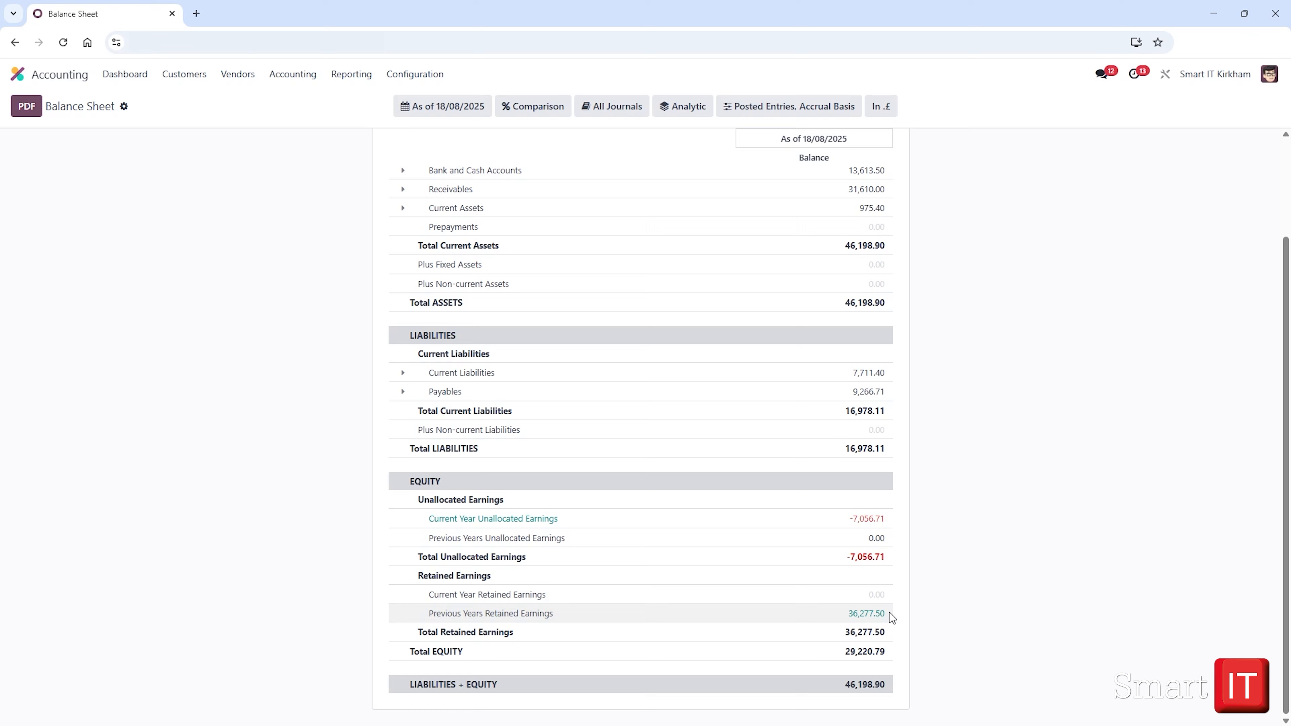
click(23, 76)
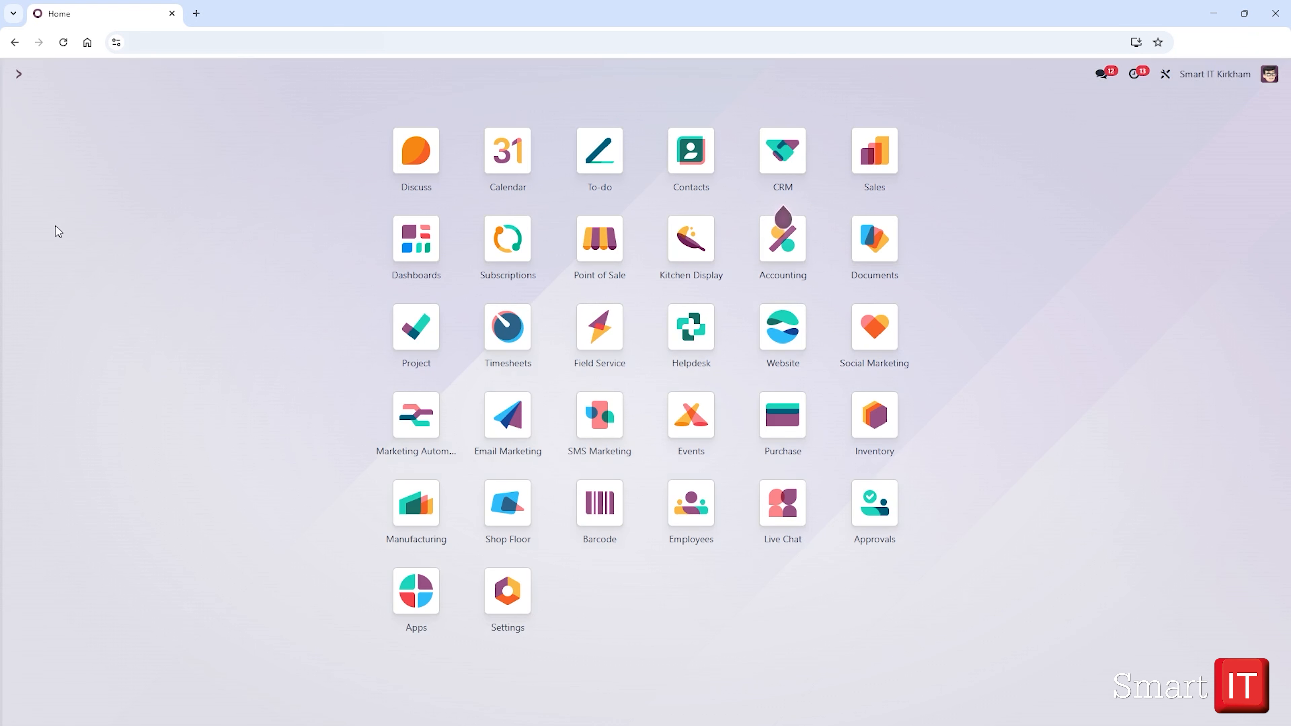